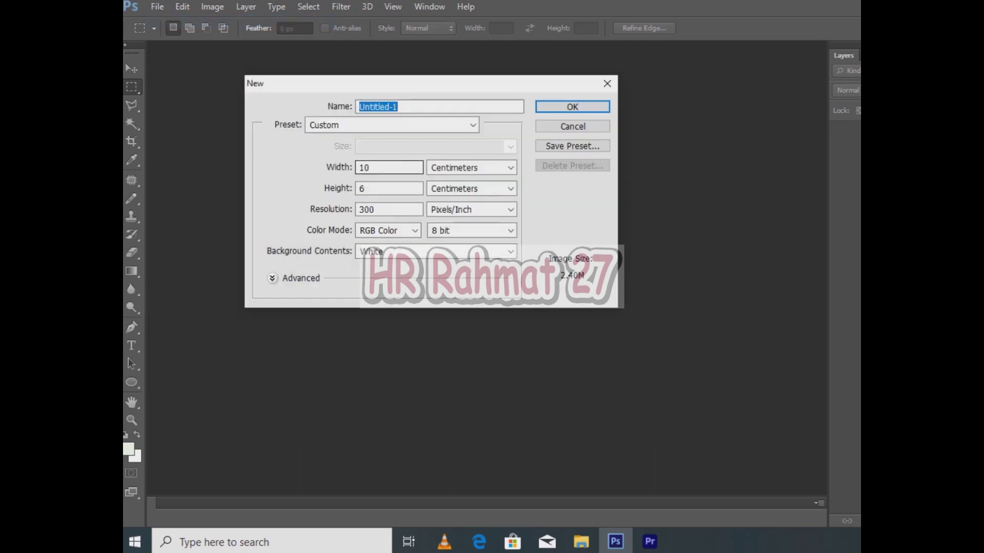
- Create a new document 10 cm wide and 4 cm high with a resolution of 300 pixels/inch
drag(378, 168, 359, 168)
text(10)
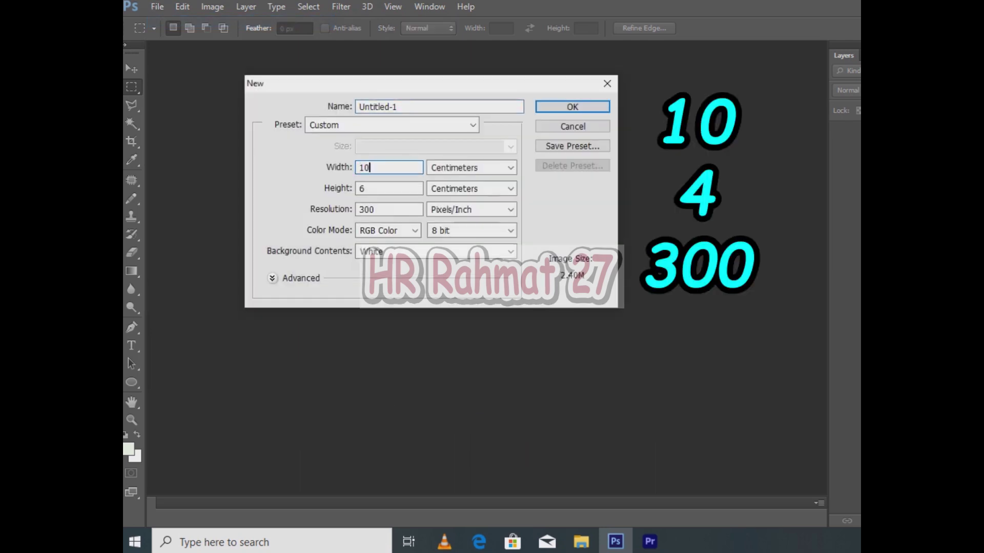
key(Tab)
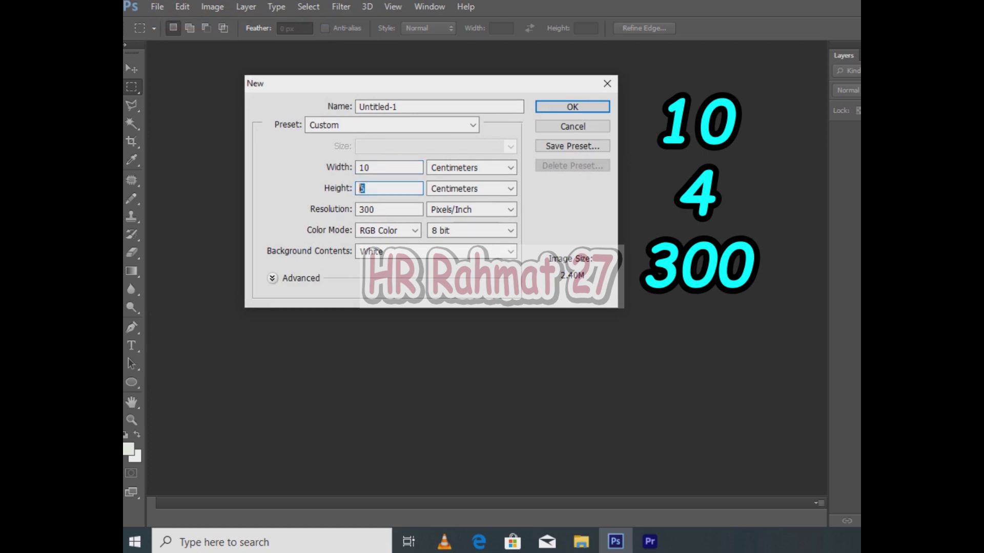
text(4)
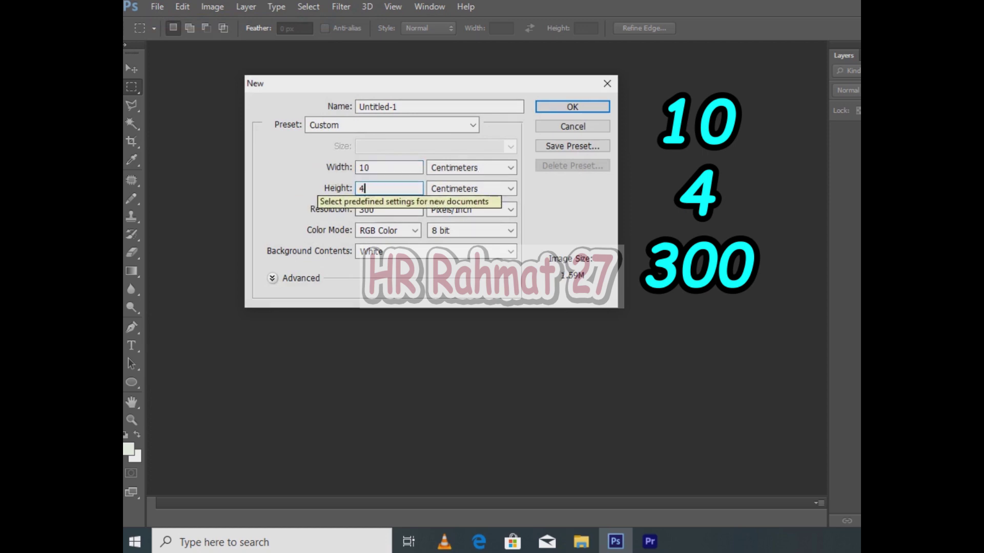
key(Tab)
text(300)
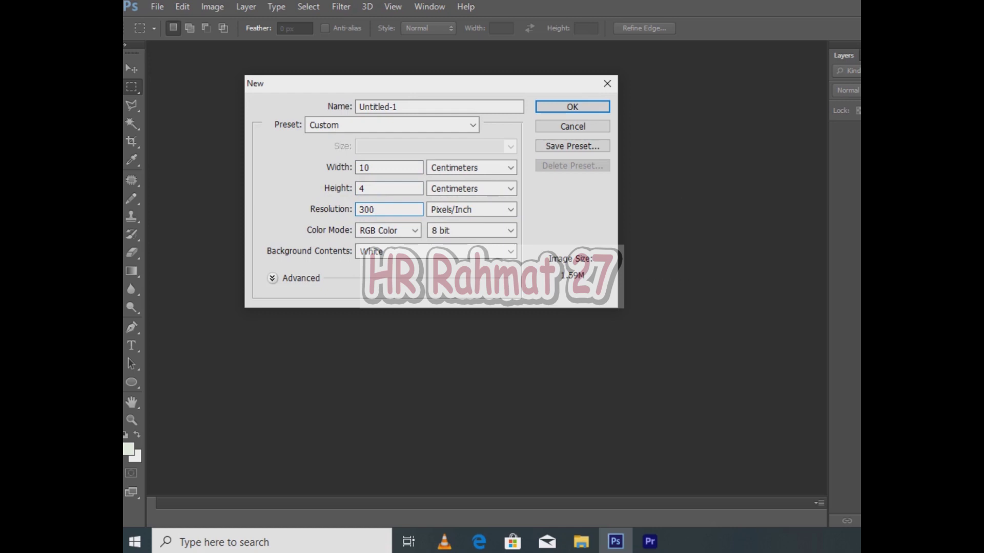
key(Return)
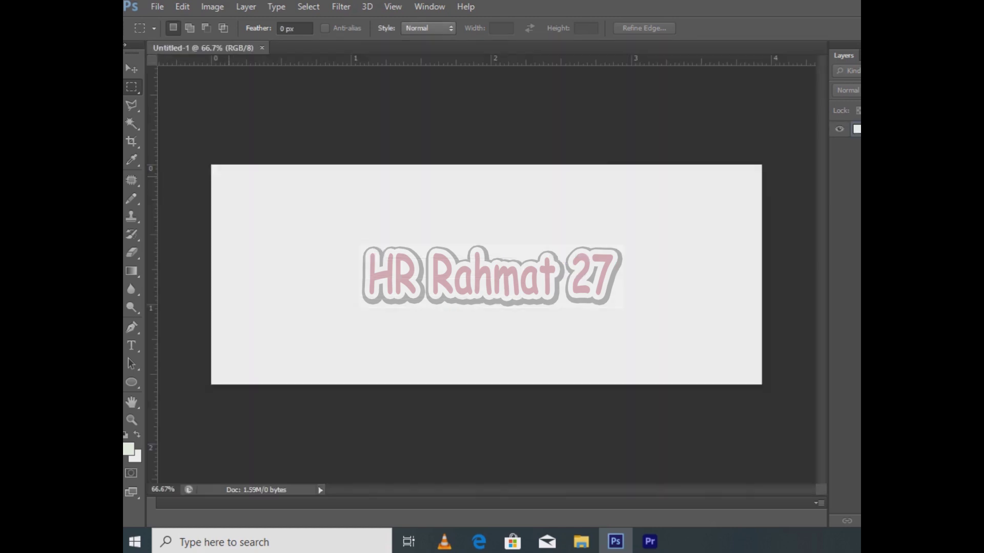
- Add the text "HR Rahmat 27" to the canvas in yellow Comic Sans MS Bold
key(ctrl+minus)
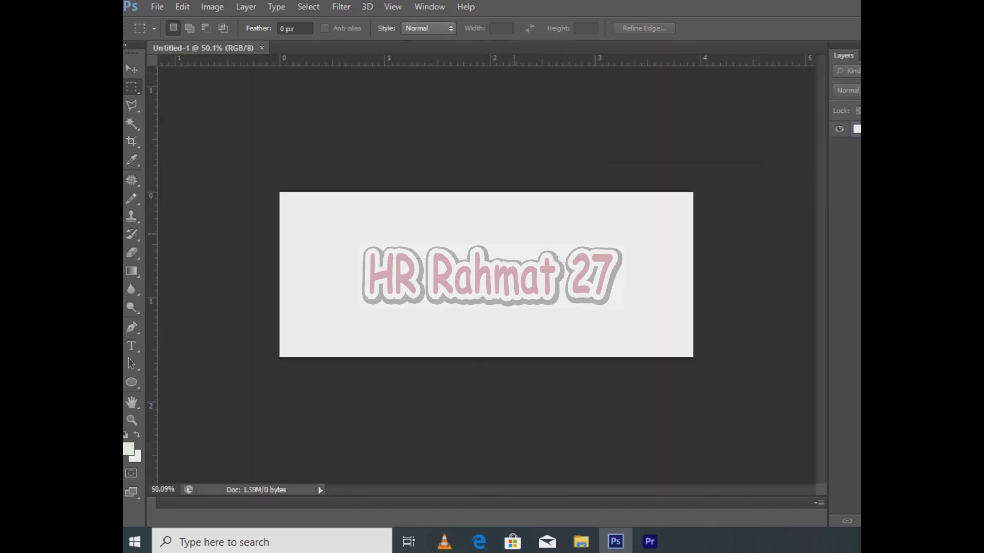
scroll(486, 275, up, 2)
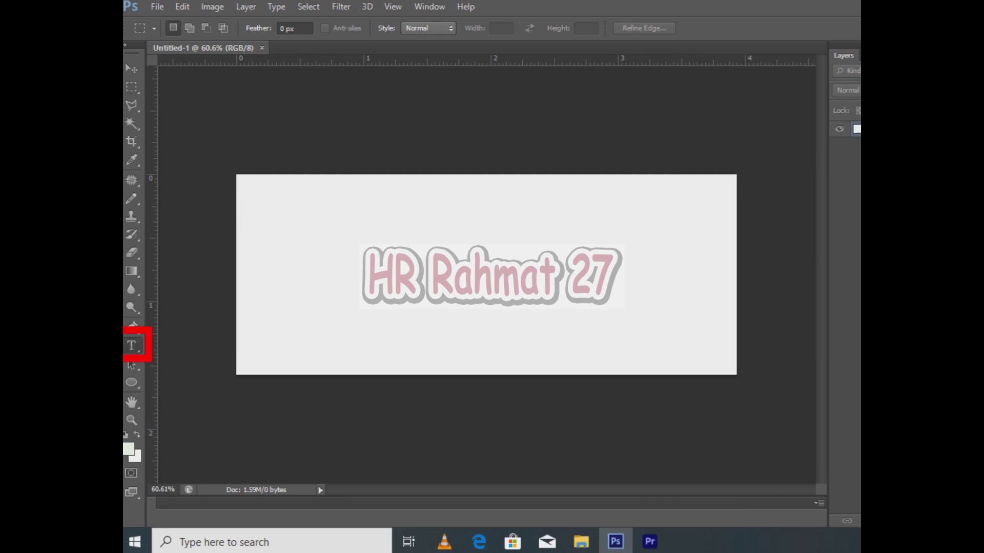
key(t)
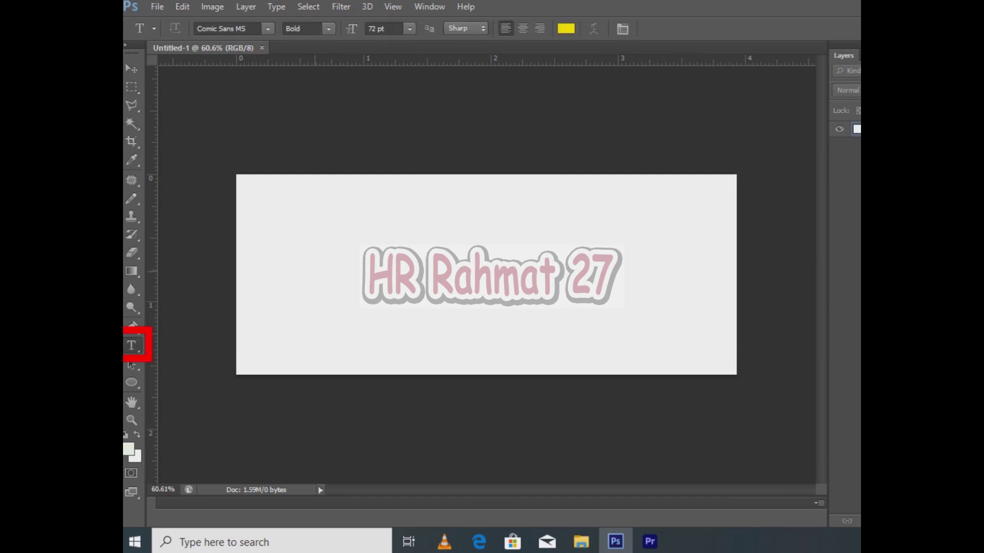
click(314, 272)
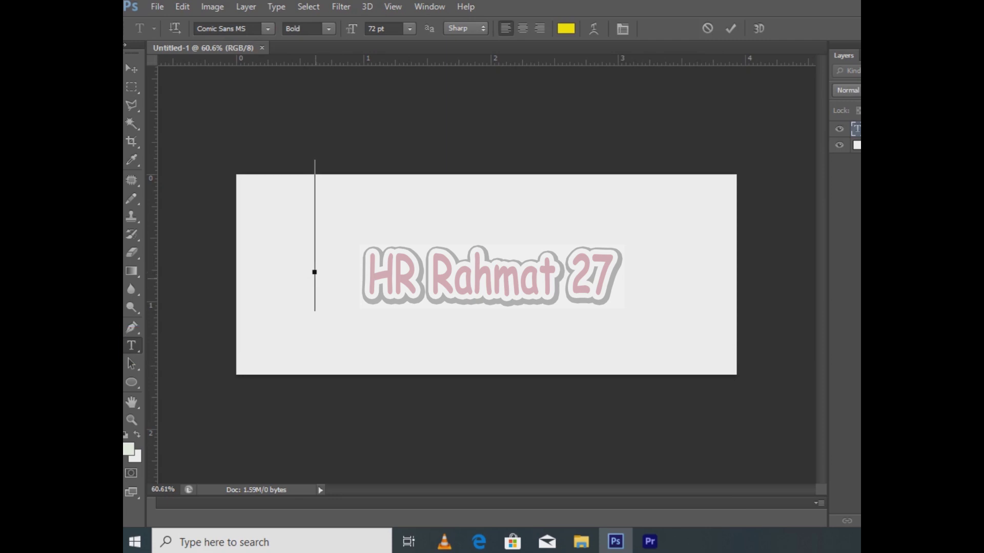
text(H)
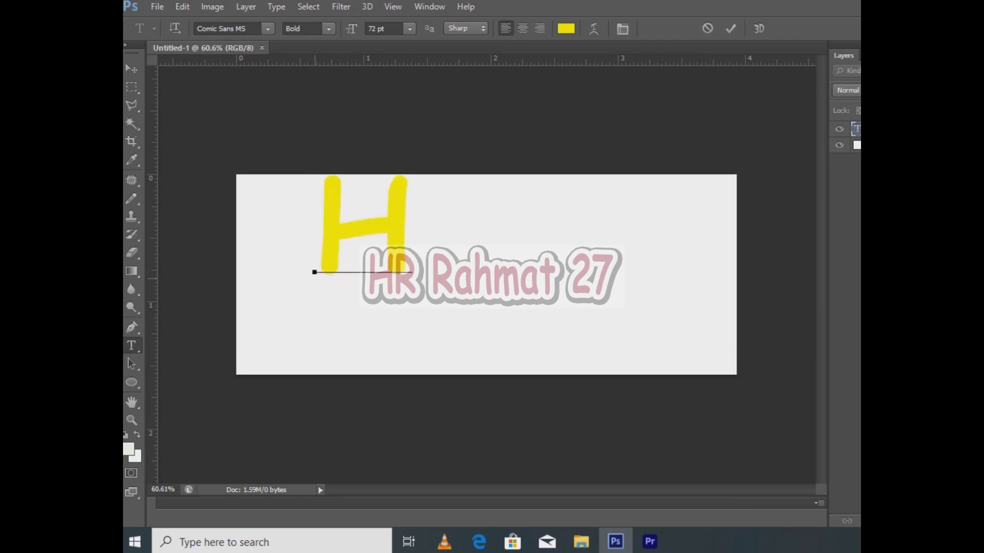
text(R)
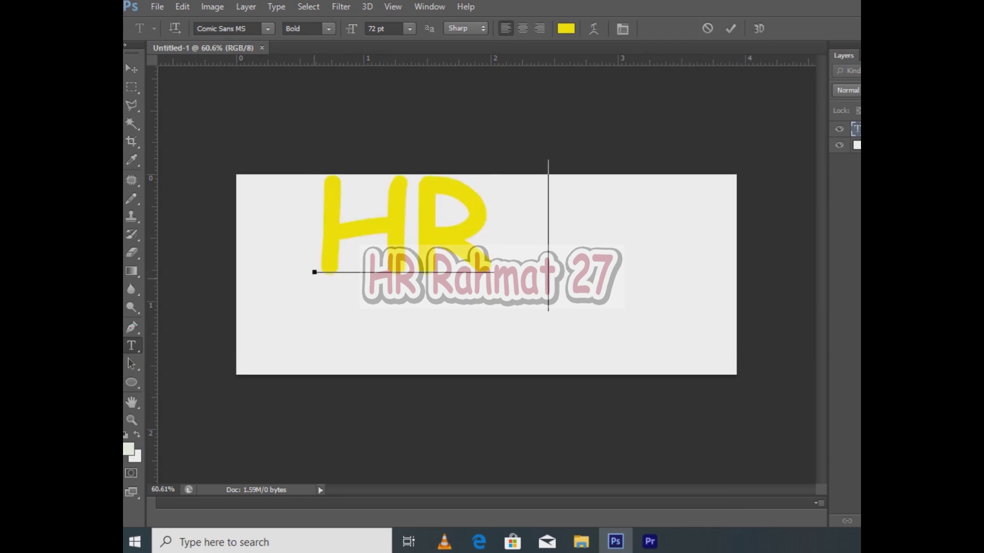
text( Rah)
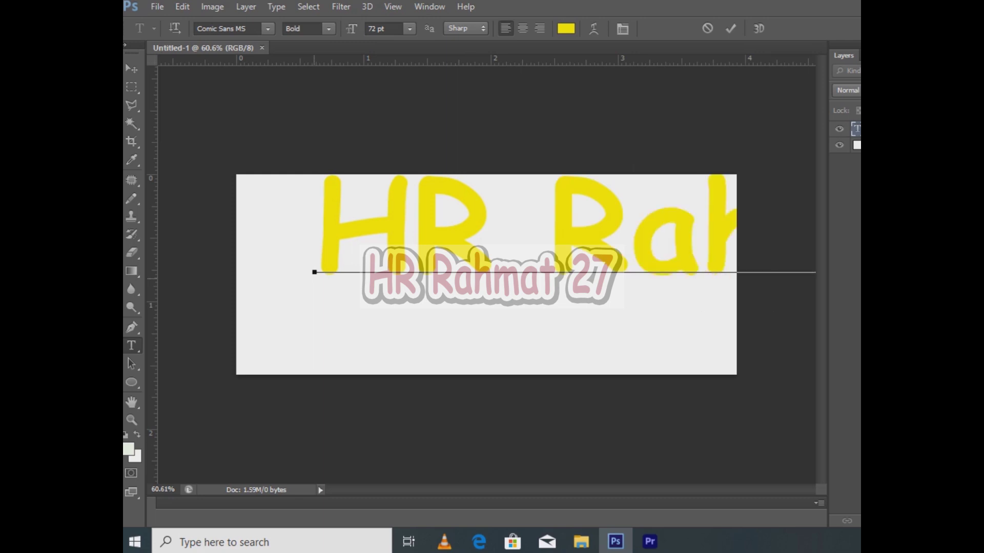
- Set the font size of the whole text to 18 pt
key(ctrl+a)
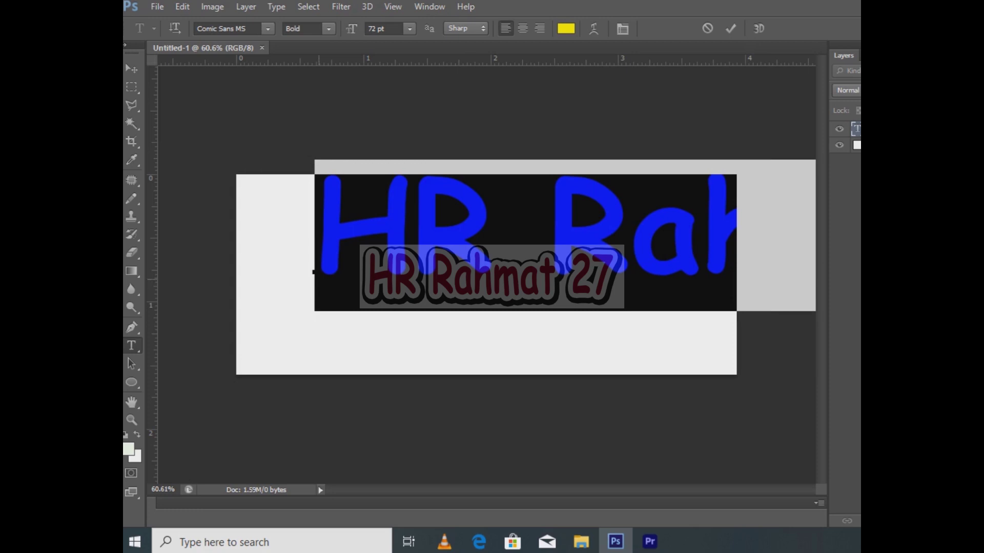
click(409, 29)
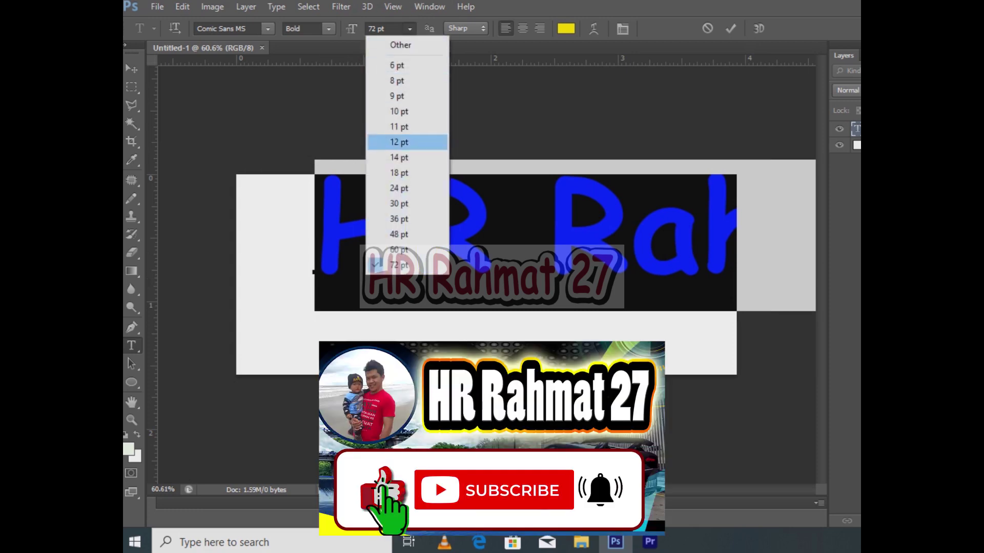
click(407, 172)
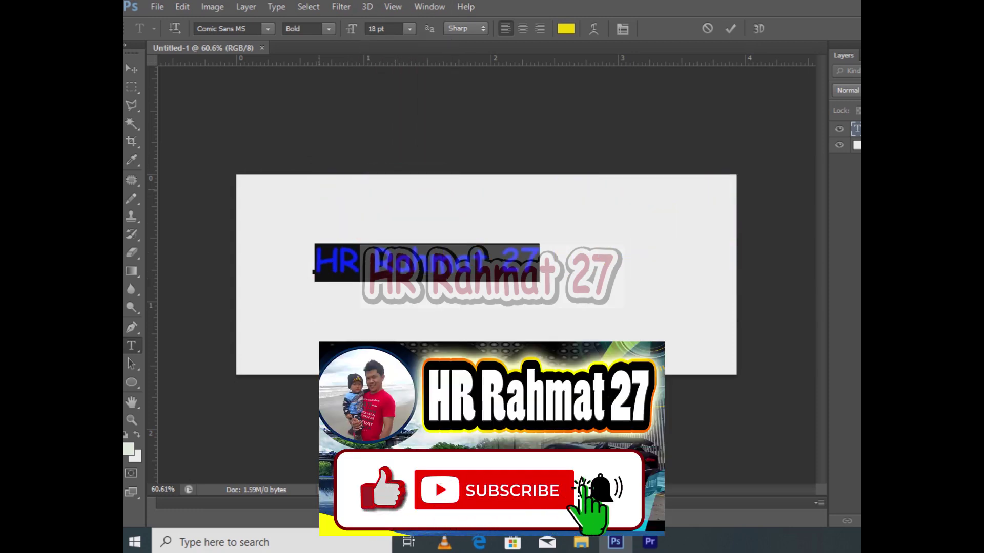
- Move the text and stretch it to about 209% width and 477% height so that it fills most of the canvas
click(132, 68)
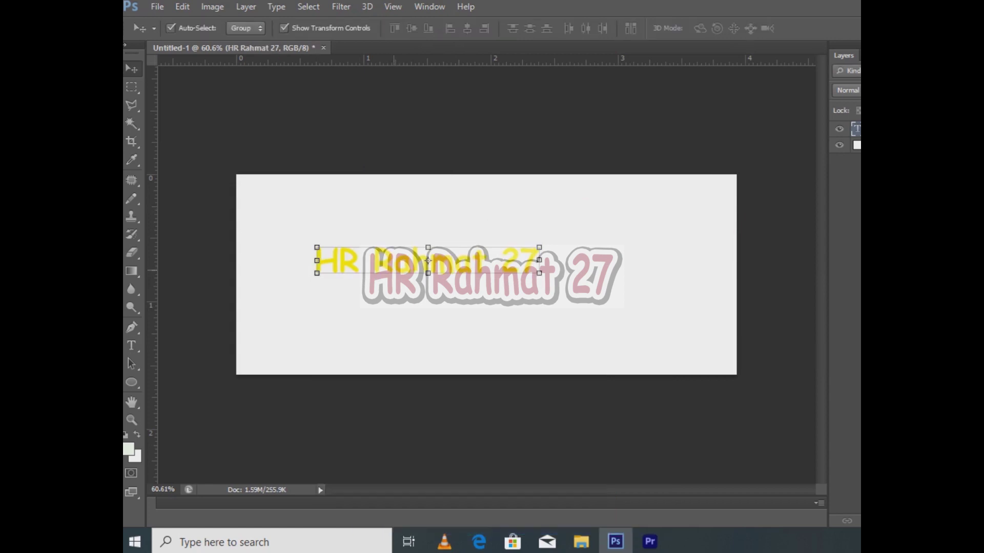
drag(414, 251, 362, 345)
drag(473, 332, 709, 209)
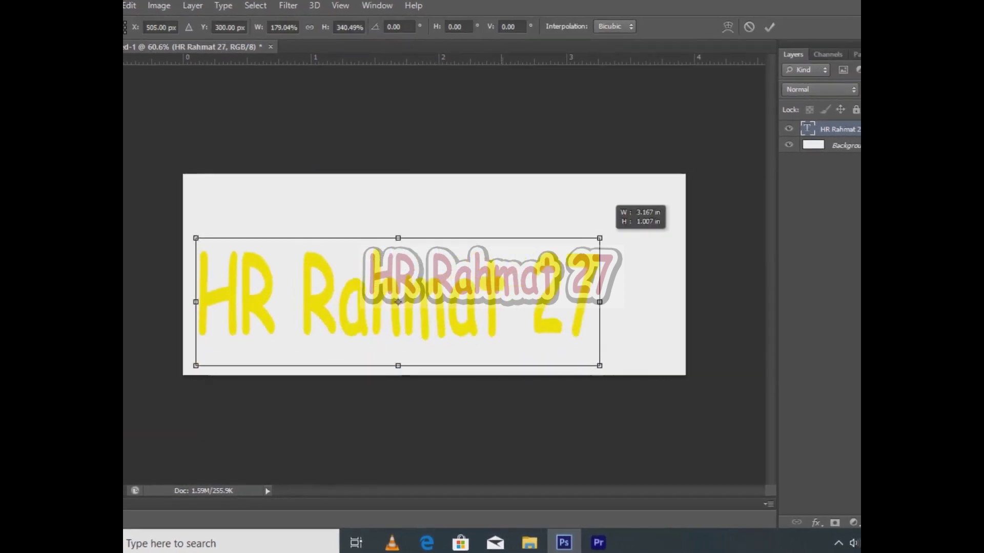
drag(631, 207, 643, 186)
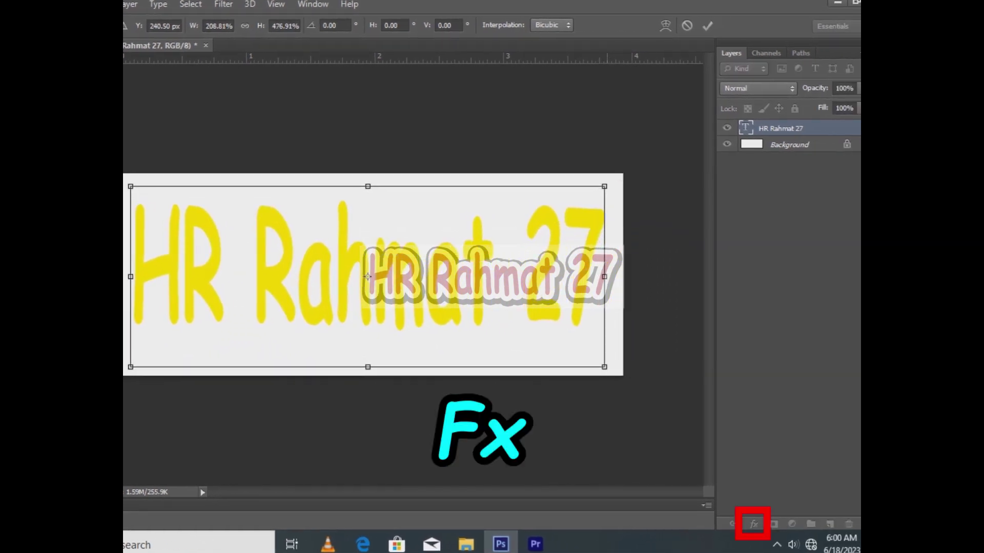
key(Return)
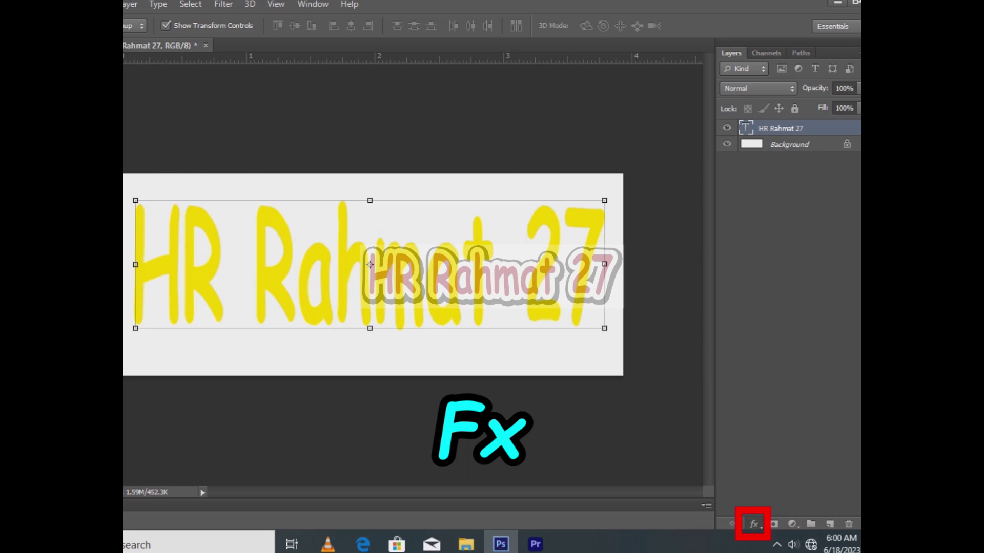
- Add a Stroke layer style to the text with a size of 17 px, positioned outside
click(753, 524)
click(778, 391)
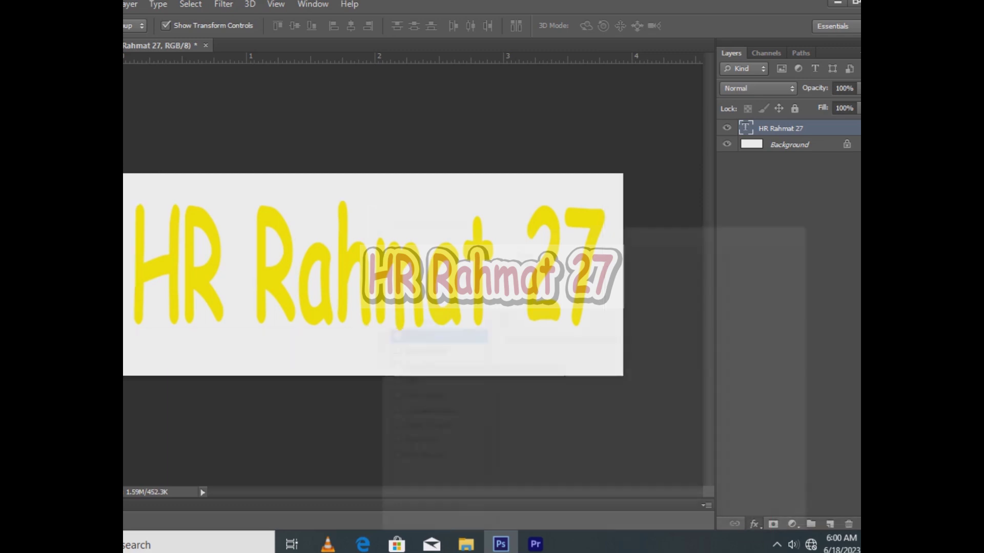
drag(565, 275, 572, 275)
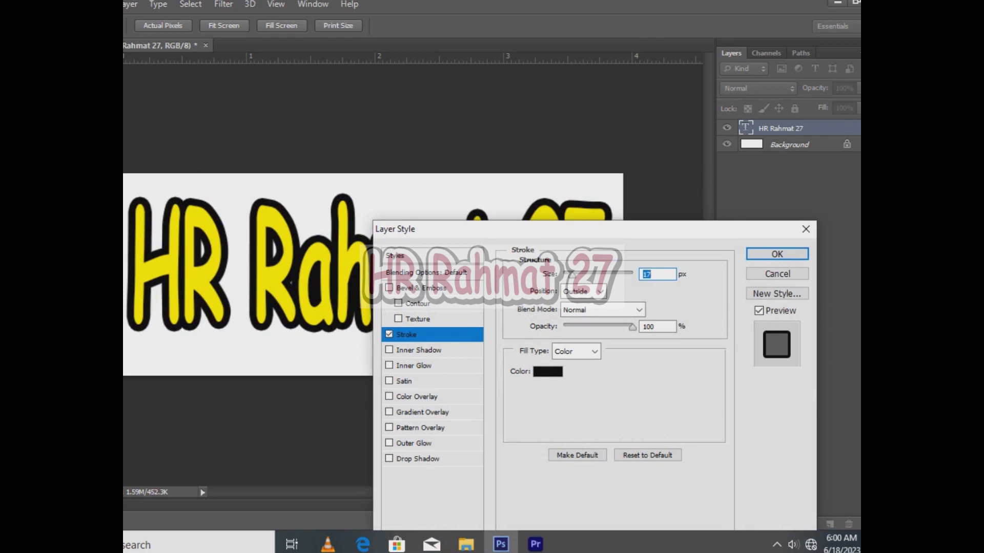
- Add a red Color Overlay to the text and change its stroke color to white
click(388, 397)
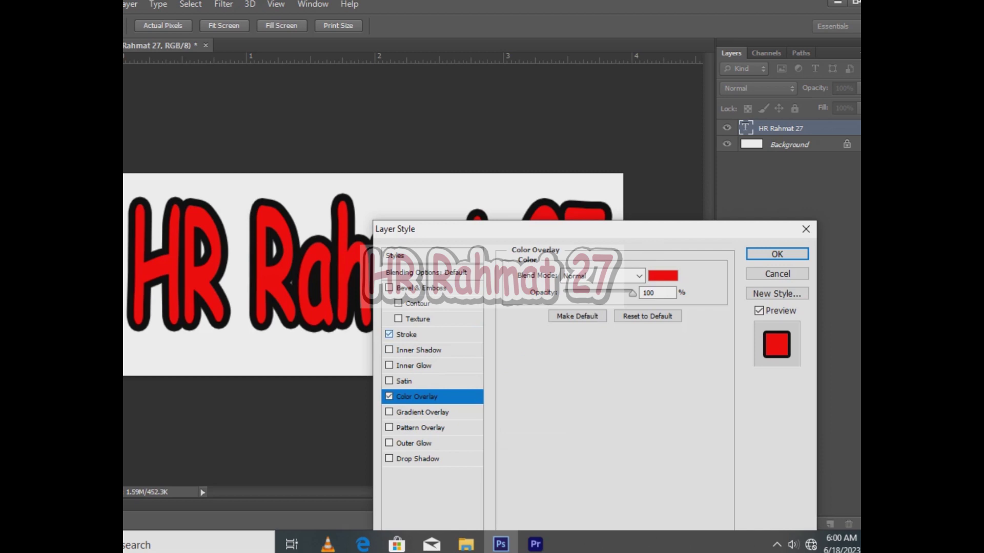
click(405, 334)
click(547, 371)
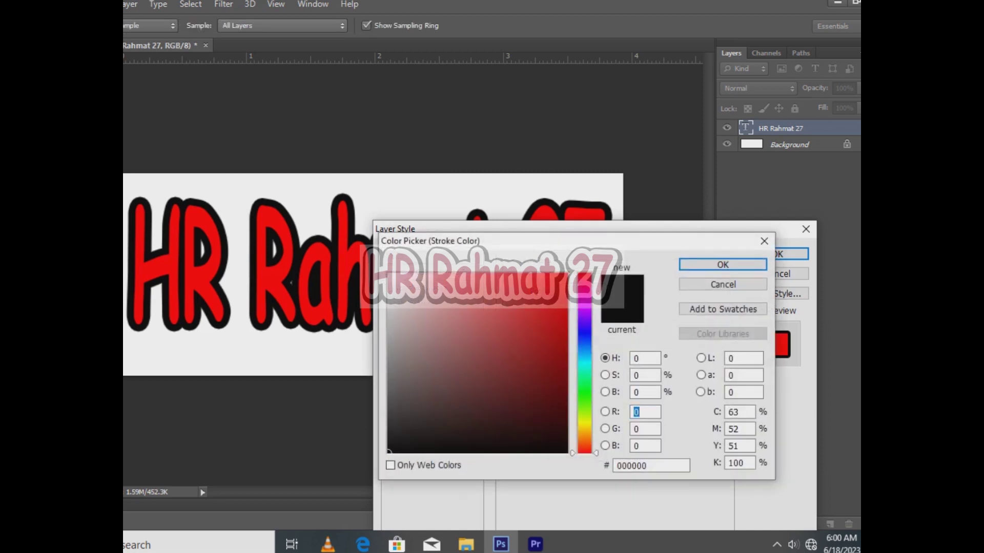
click(387, 275)
key(Return)
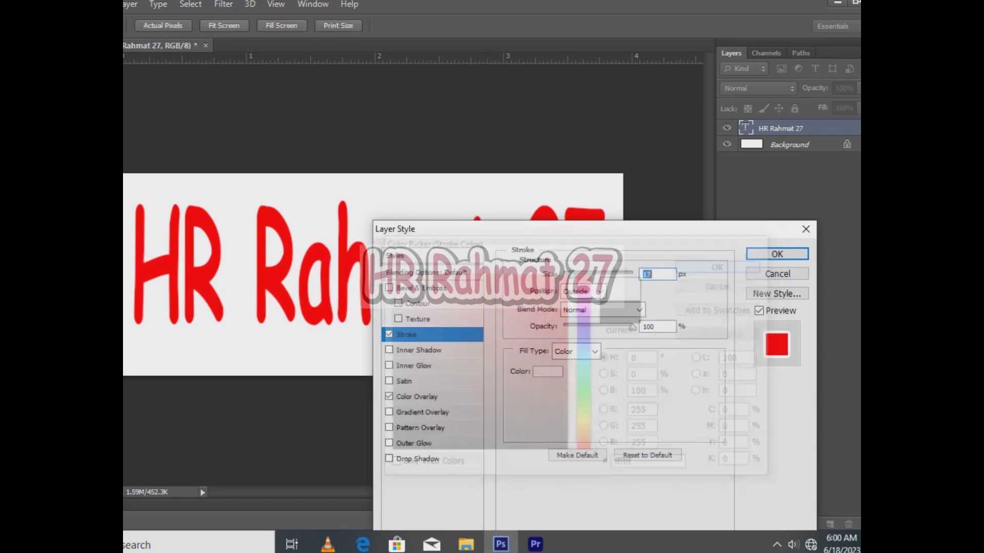
- Add a Drop Shadow to the text with 100% opacity, 10 px distance, 100% spread and 24 px size, and apply the layer styles
click(418, 459)
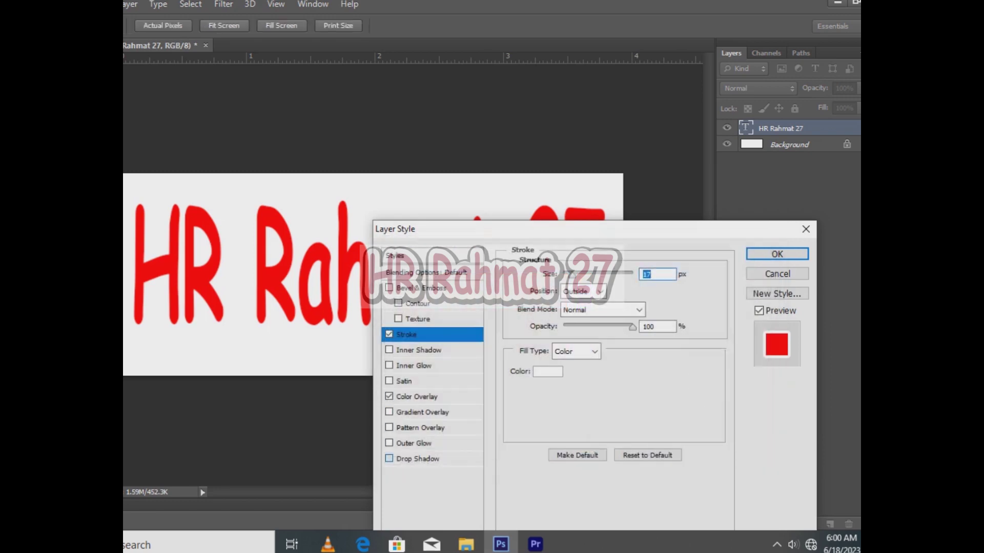
drag(567, 337, 596, 337)
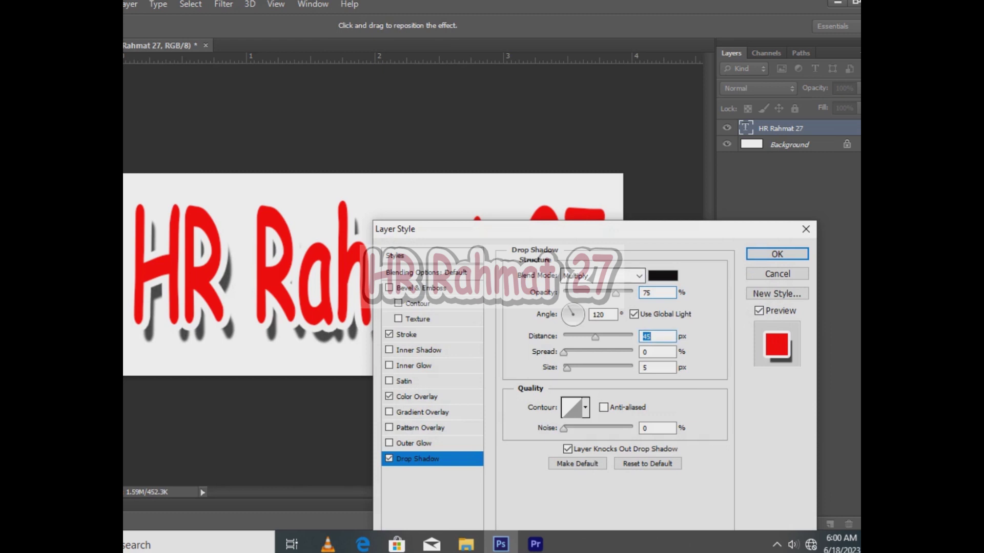
drag(616, 293, 632, 293)
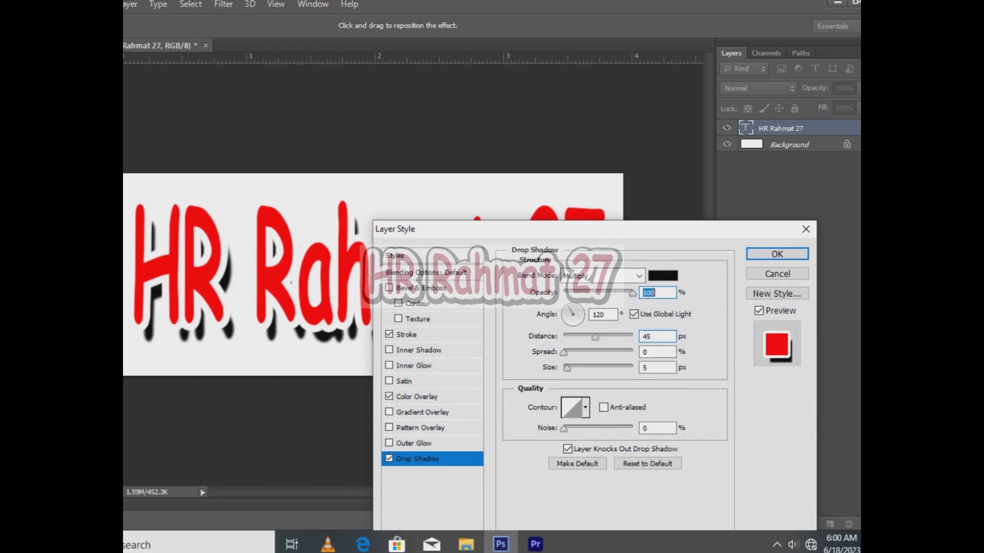
drag(595, 337, 571, 336)
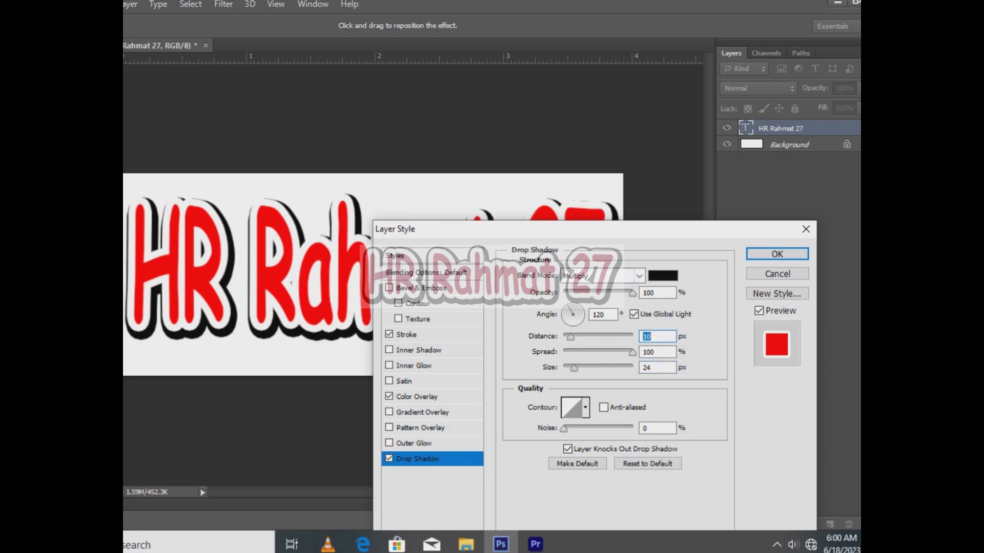
key(Return)
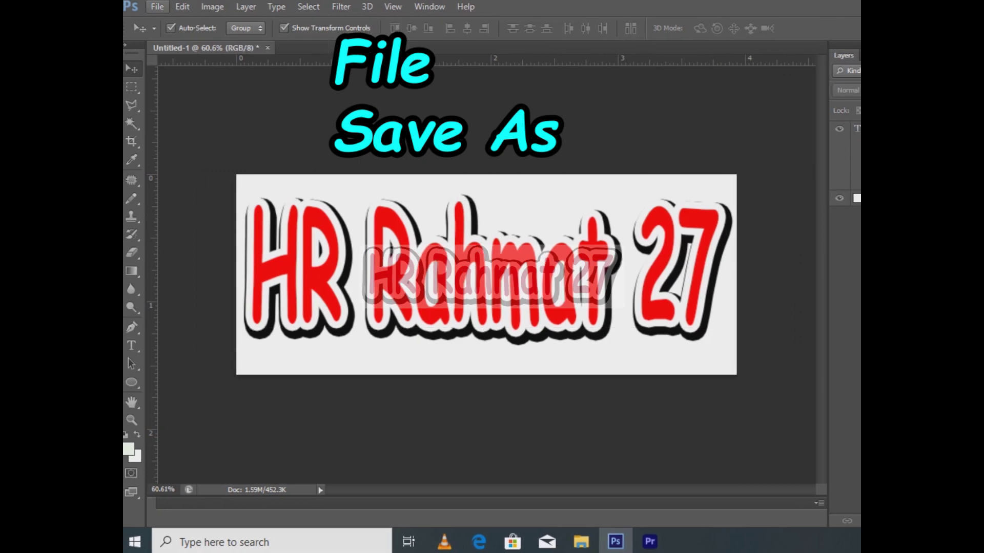
- Start saving the document under a new file and choose the Pictures library as the destination
click(158, 7)
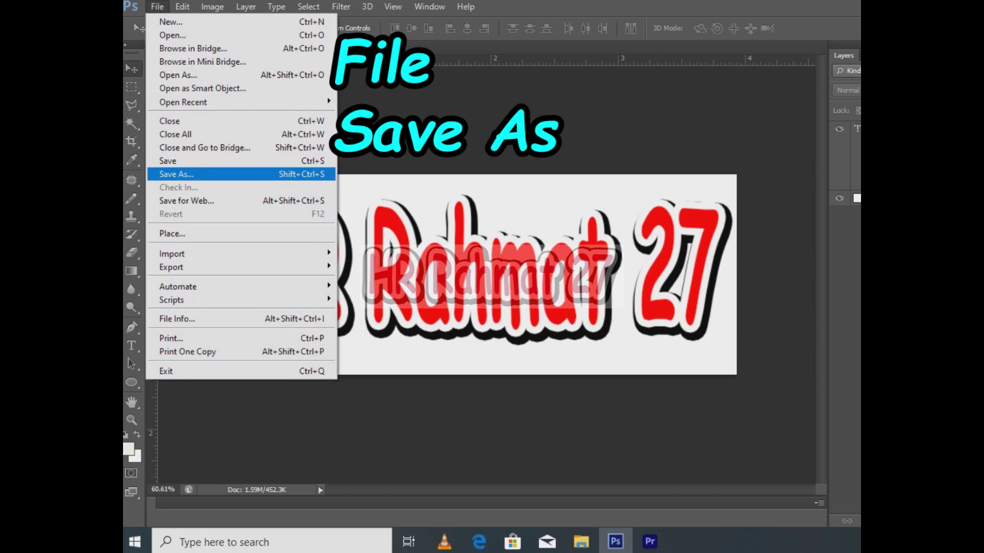
click(176, 174)
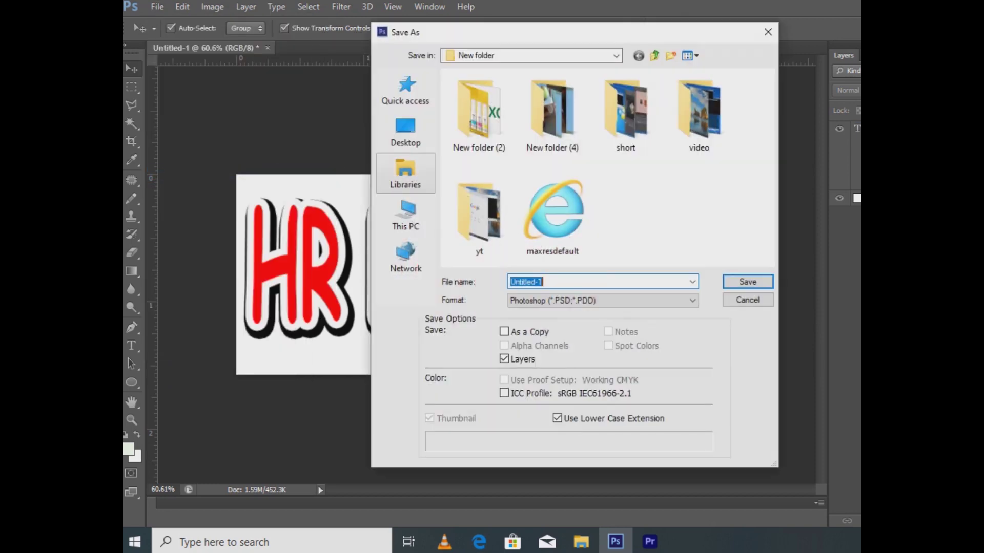
click(405, 175)
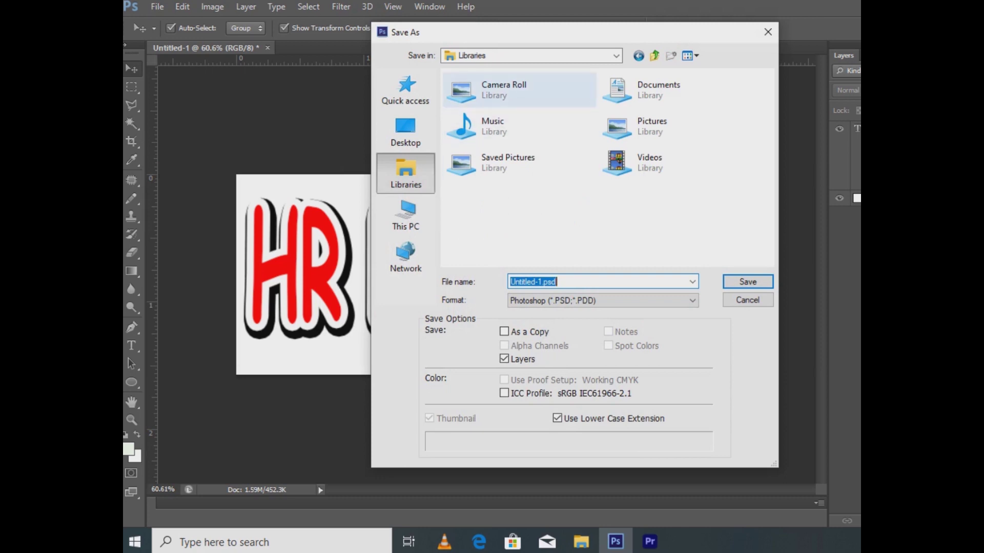
double_click(636, 126)
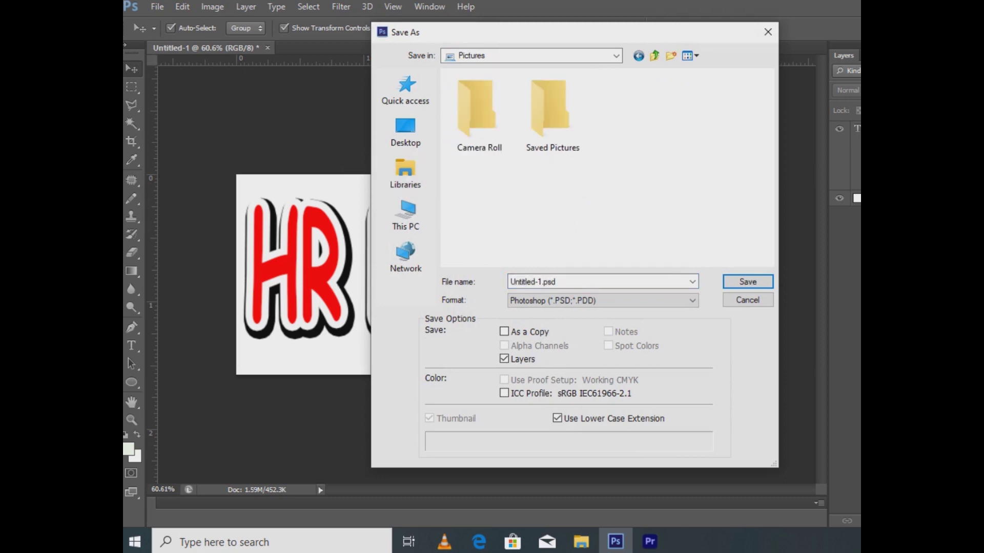
- Name the file Watermark and save it in PNG format with smallest compression and no interlacing
click(537, 282)
click(537, 281)
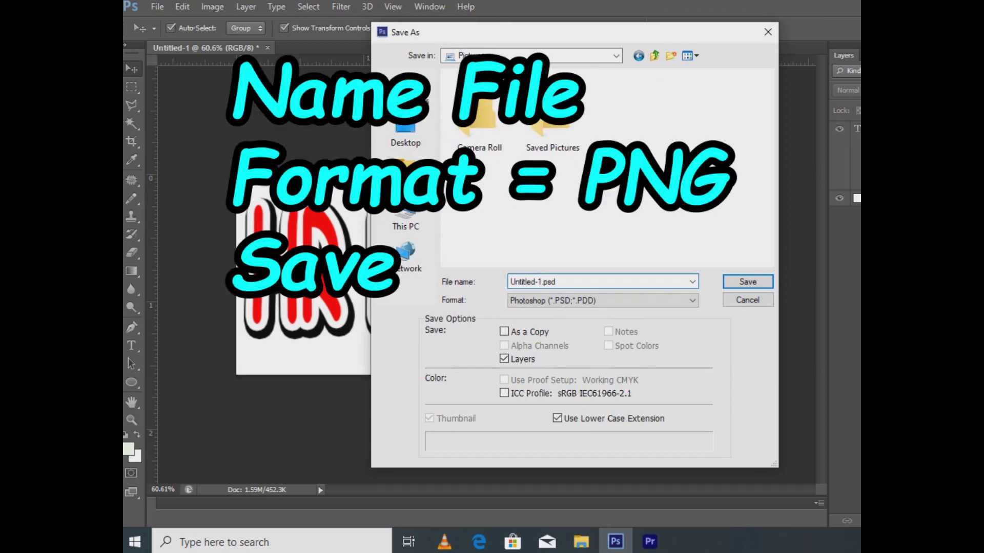
drag(543, 282, 505, 281)
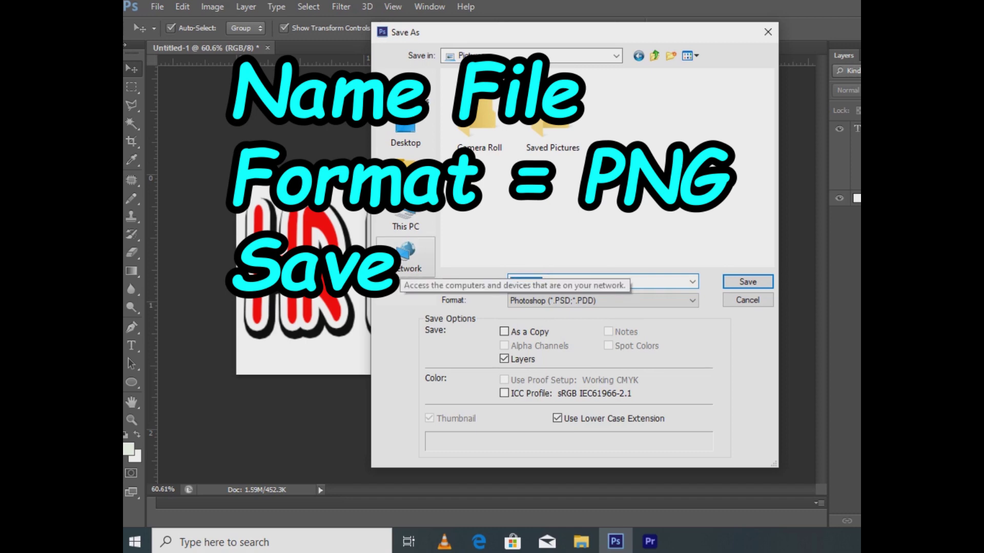
text(ne)
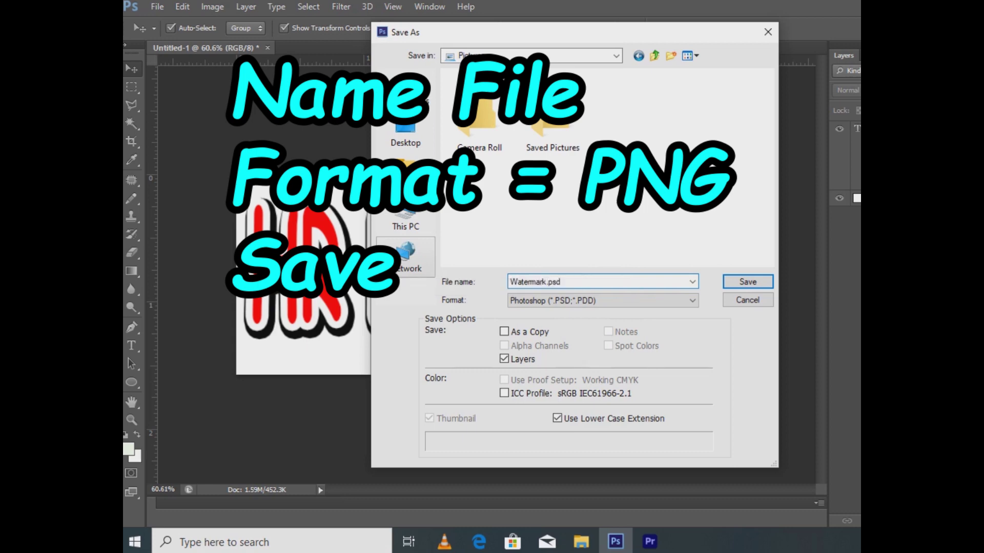
click(603, 301)
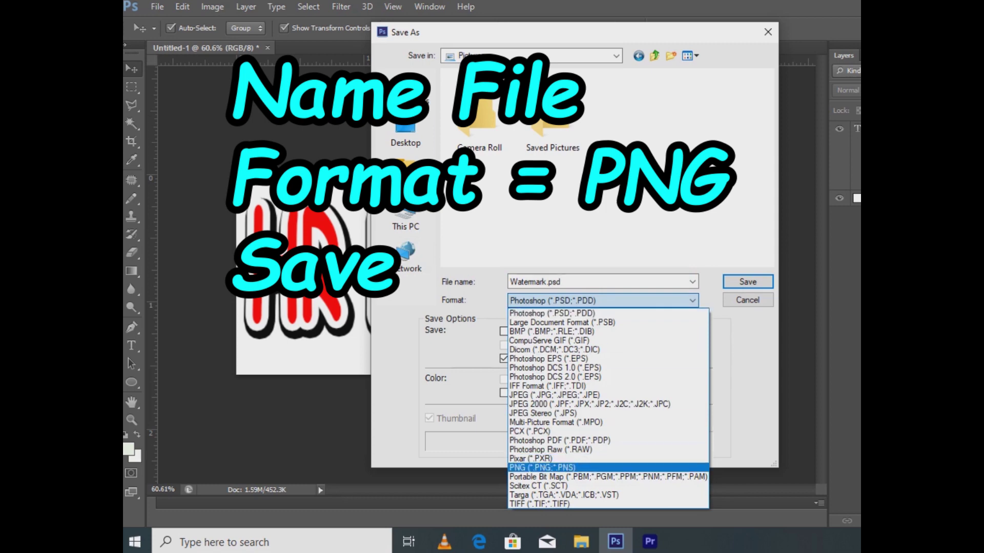
key(Return)
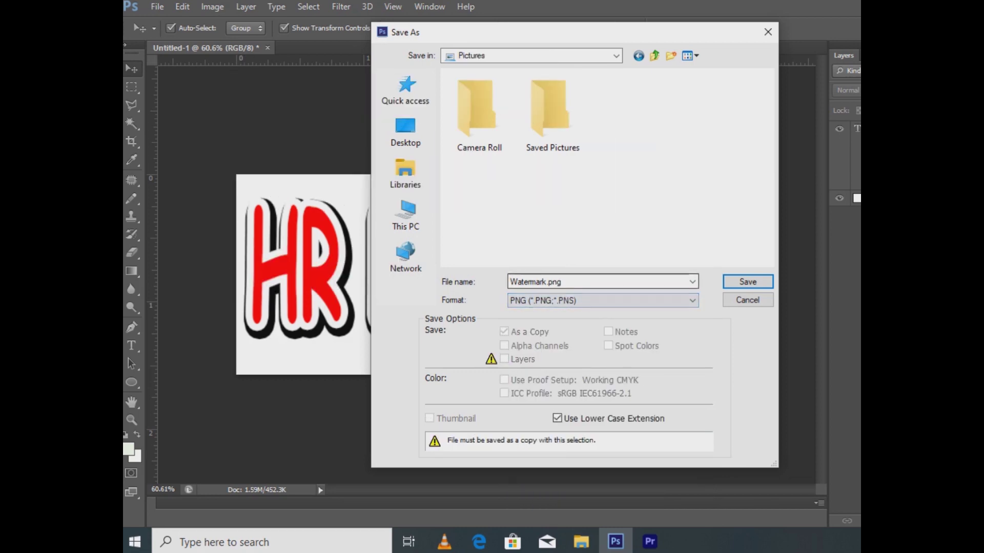
key(Return)
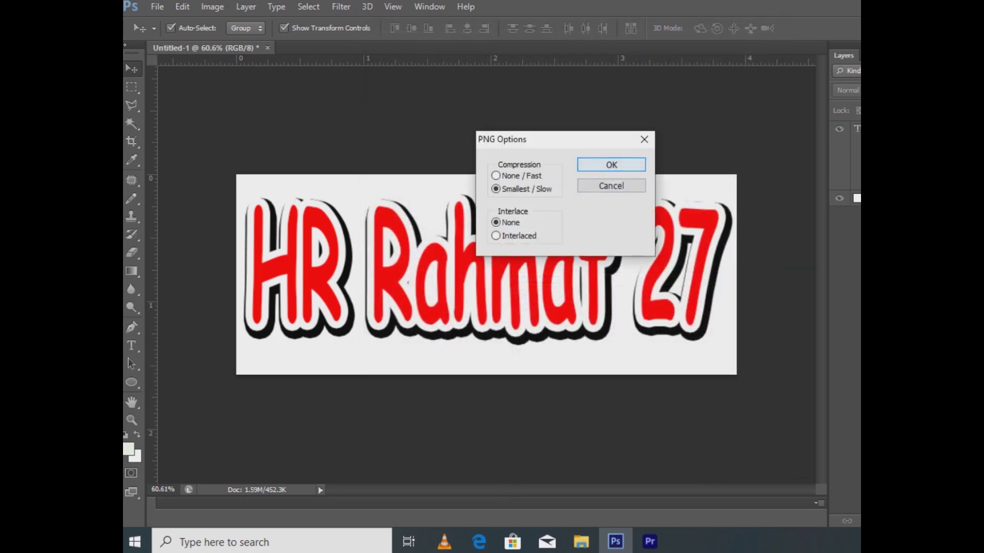
key(Return)
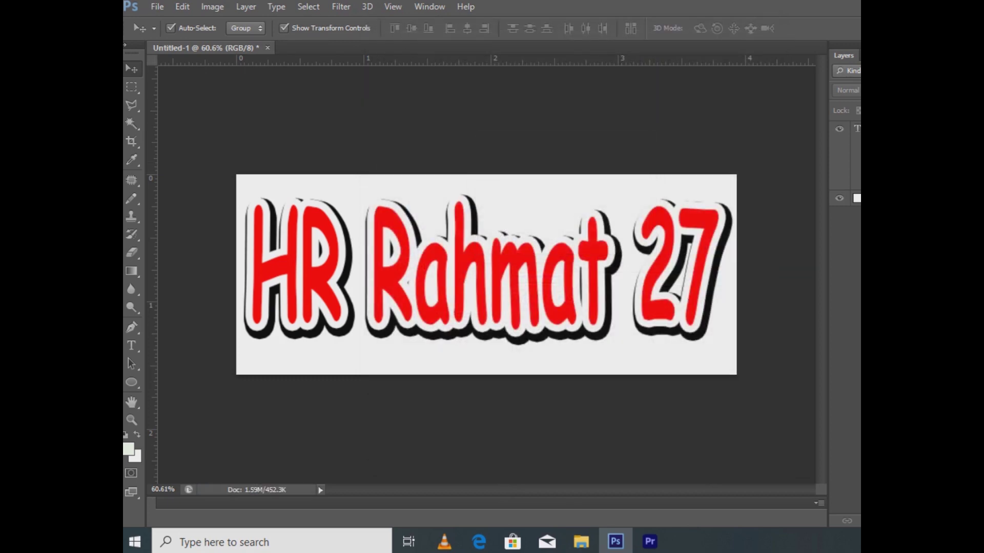
- Switch to Premiere Pro, open the Pictures folder in File Explorer and select the Watermark image
click(615, 542)
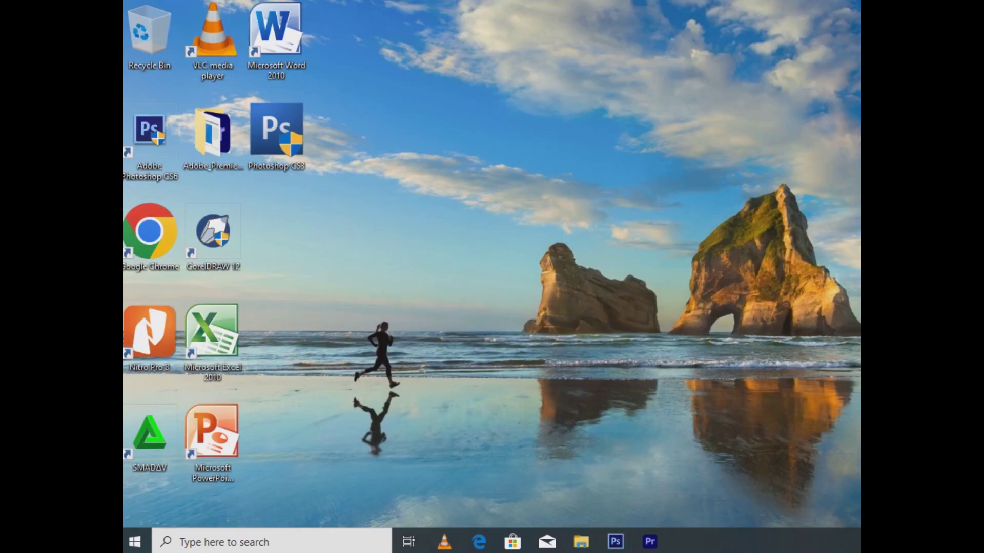
click(649, 541)
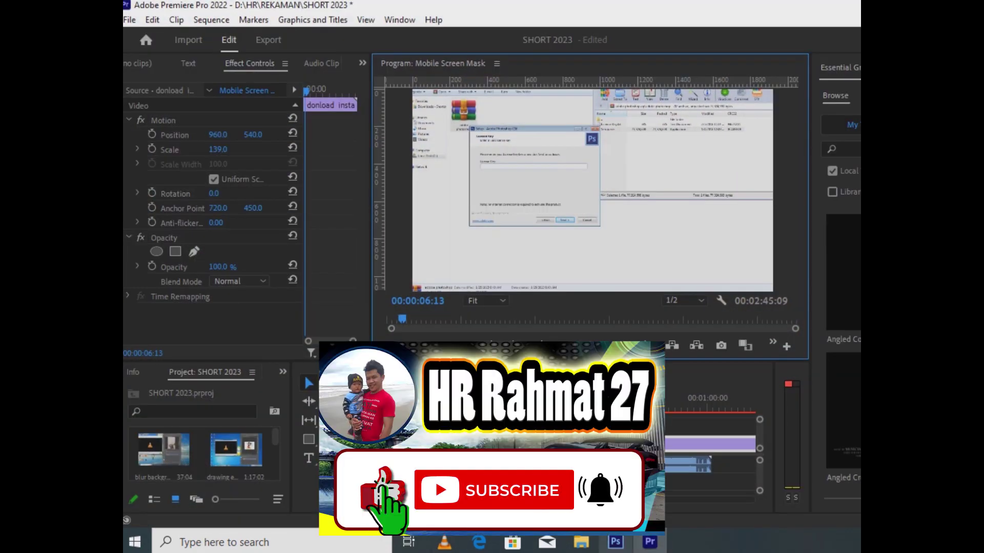
click(581, 542)
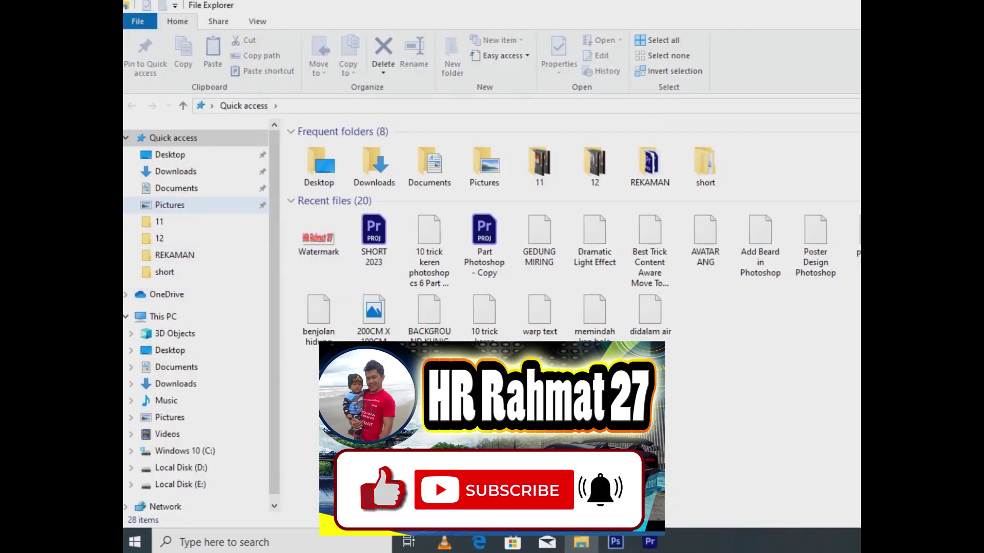
click(170, 204)
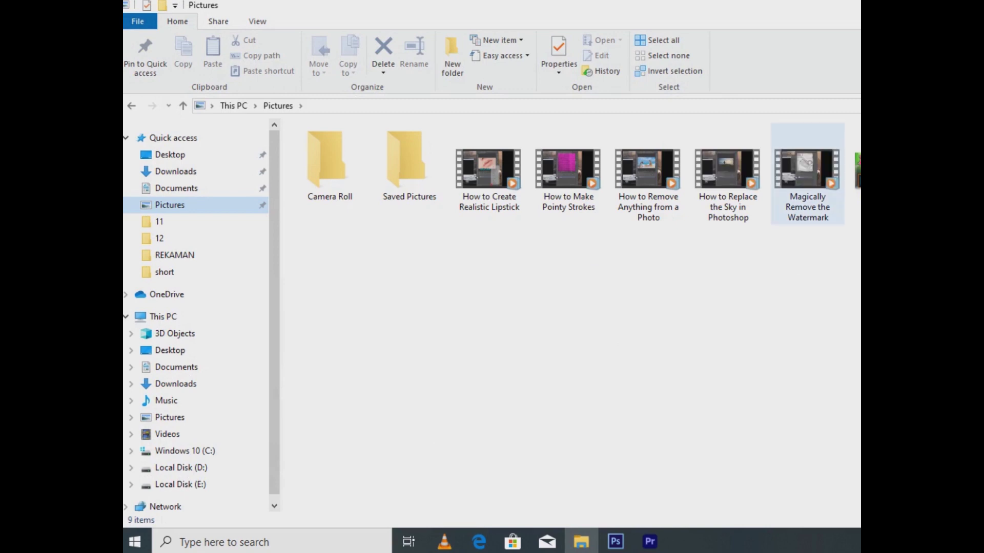
click(966, 169)
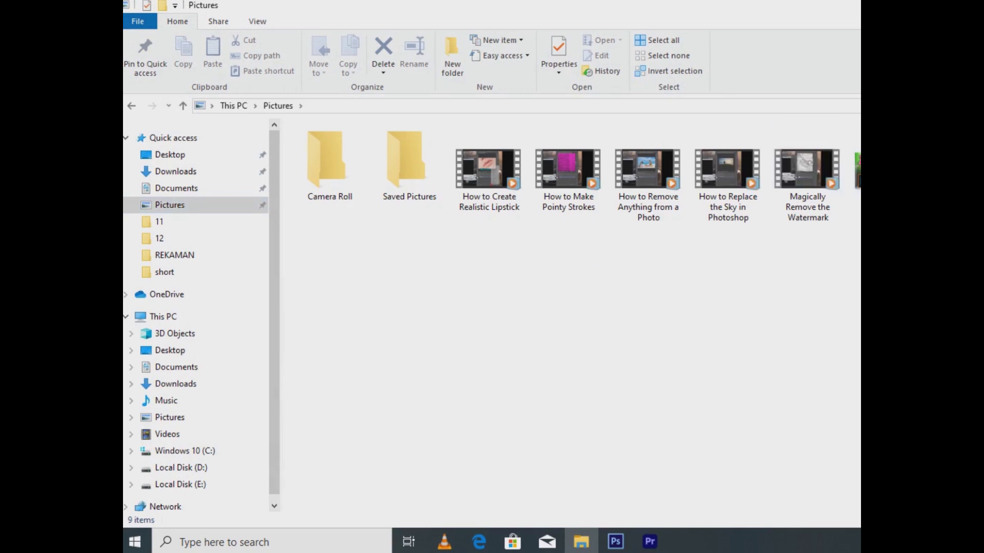
- Show the folder contents as extra large icons and import the Watermark image into the SHORT 2023 project in Premiere Pro
click(257, 21)
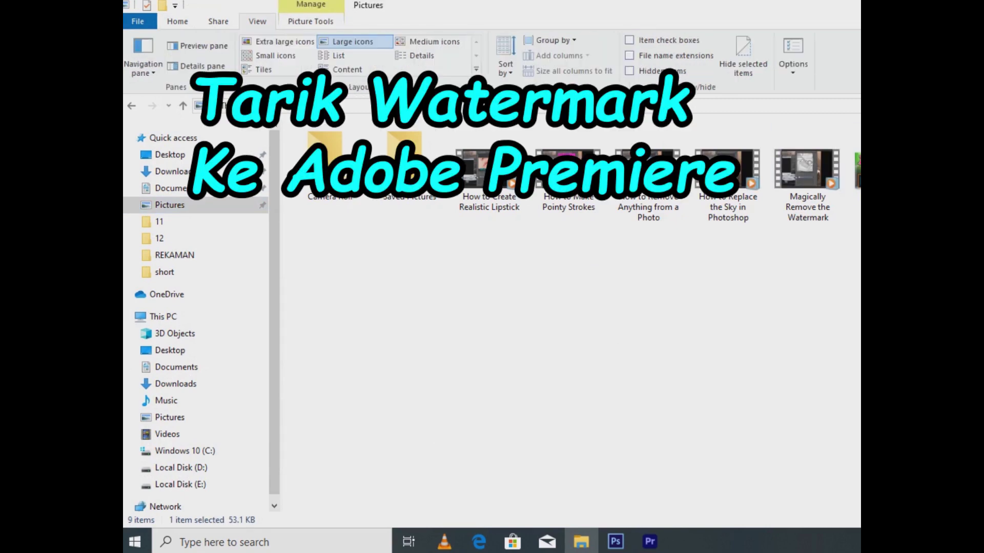
click(285, 41)
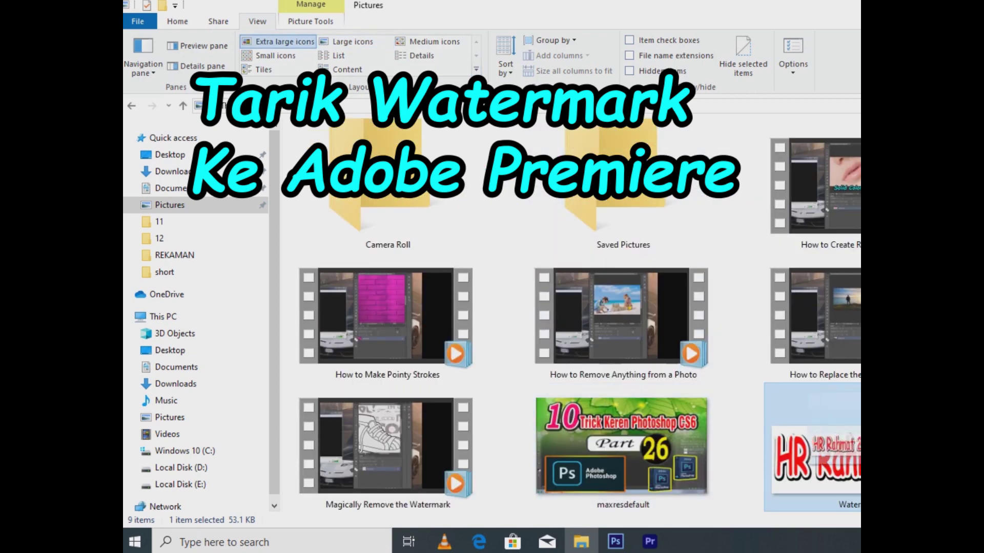
drag(815, 451, 154, 461)
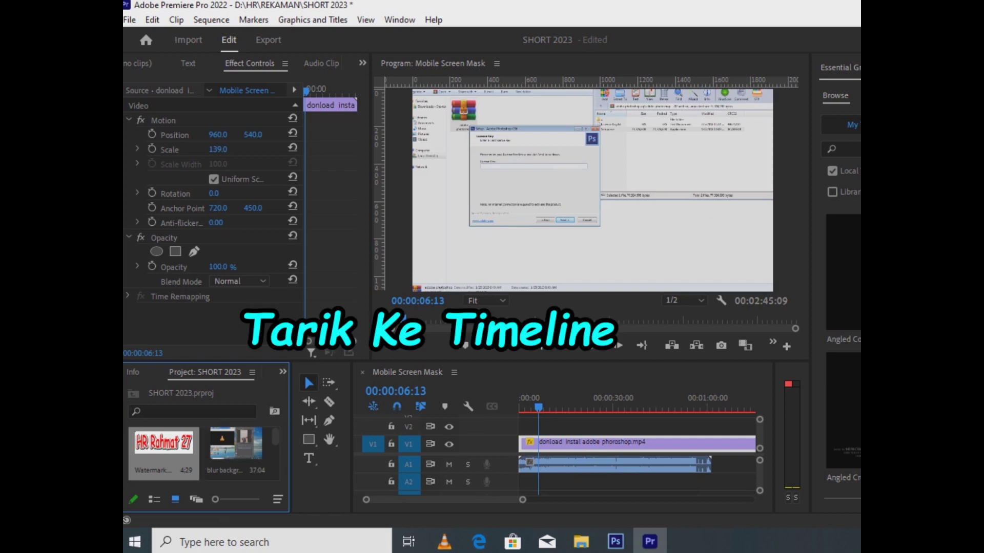
- Place Watermark.png at the start of track V2 and extend it along the video clip below
drag(164, 451, 526, 428)
click(527, 408)
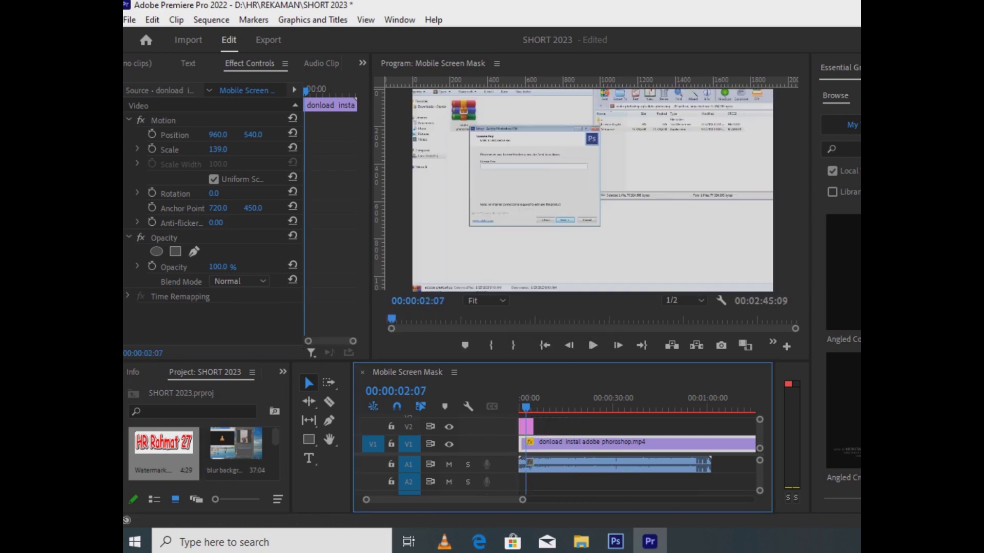
drag(533, 426, 755, 426)
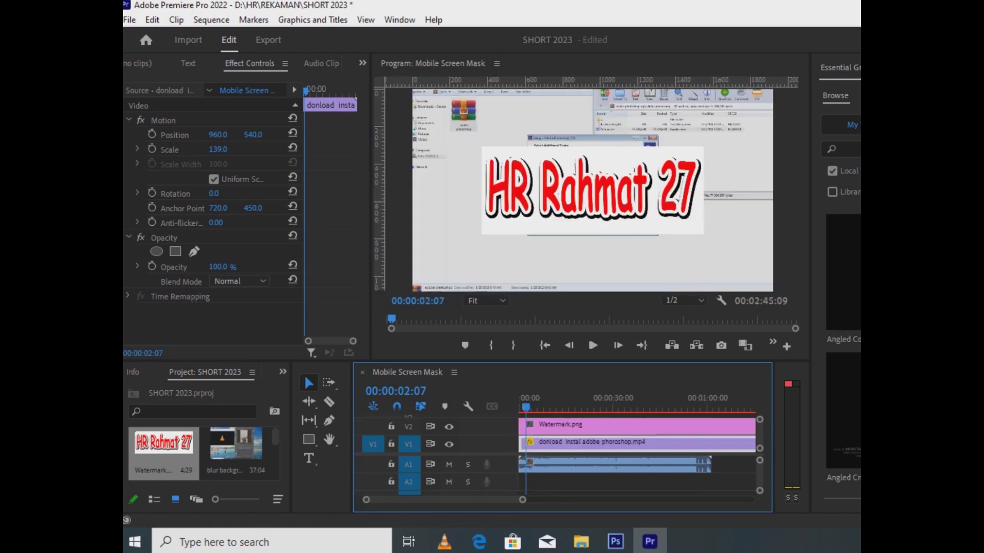
click(578, 407)
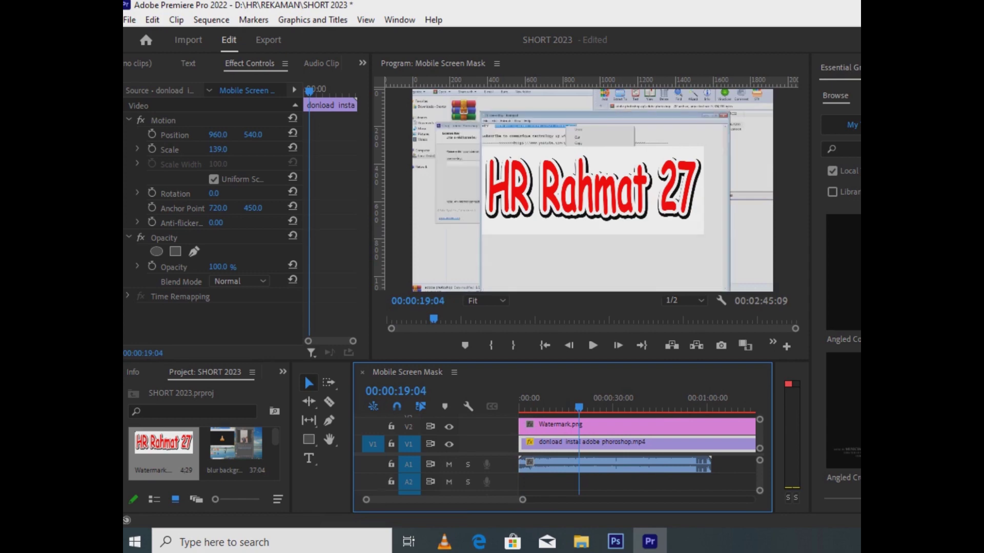
- Set the opacity of the Watermark.png clip to 25% in its effect controls
click(606, 425)
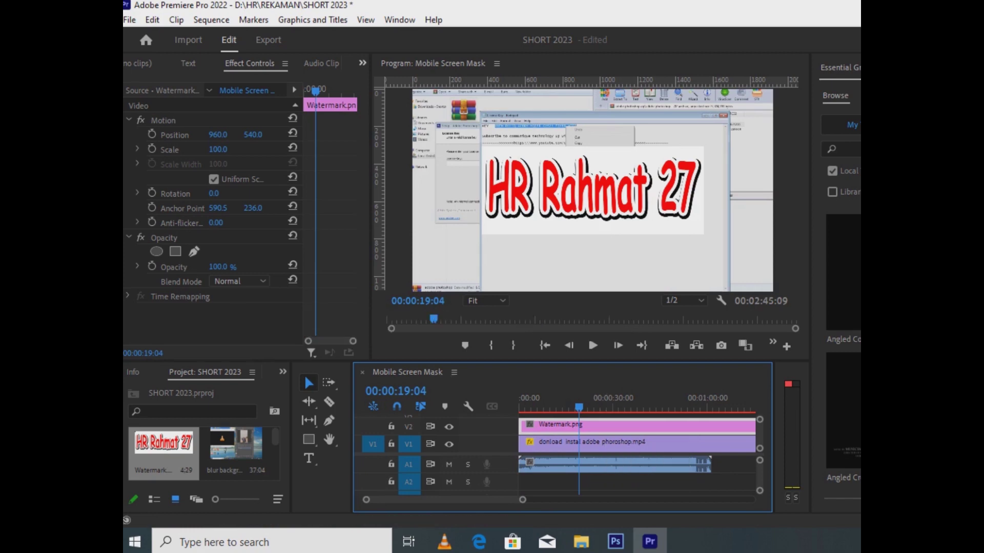
click(362, 62)
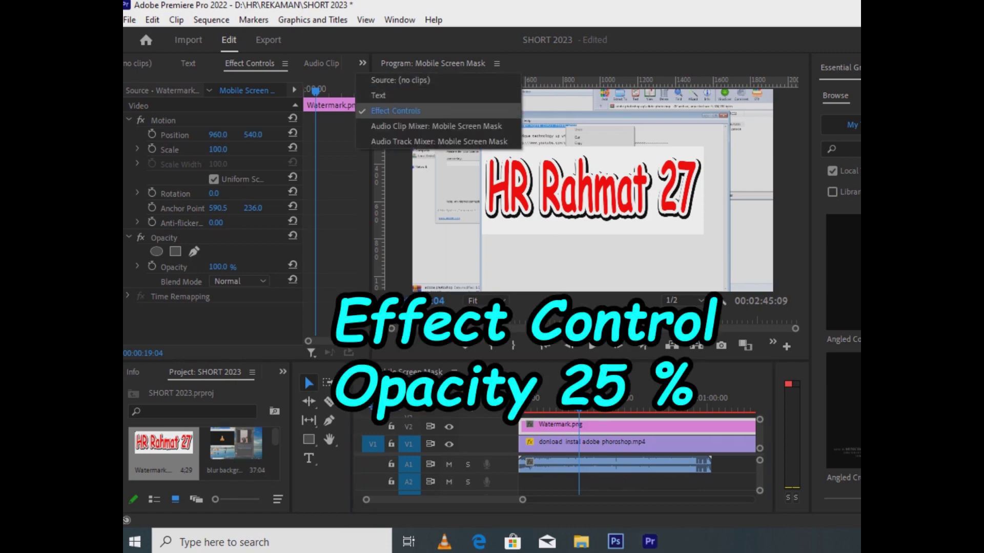
click(395, 111)
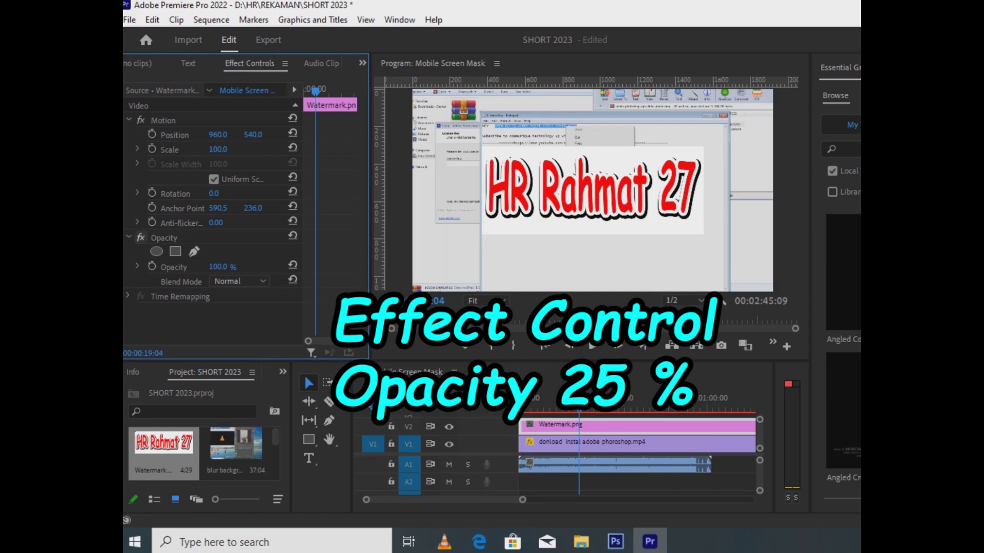
click(129, 237)
click(129, 237)
drag(222, 266, 182, 267)
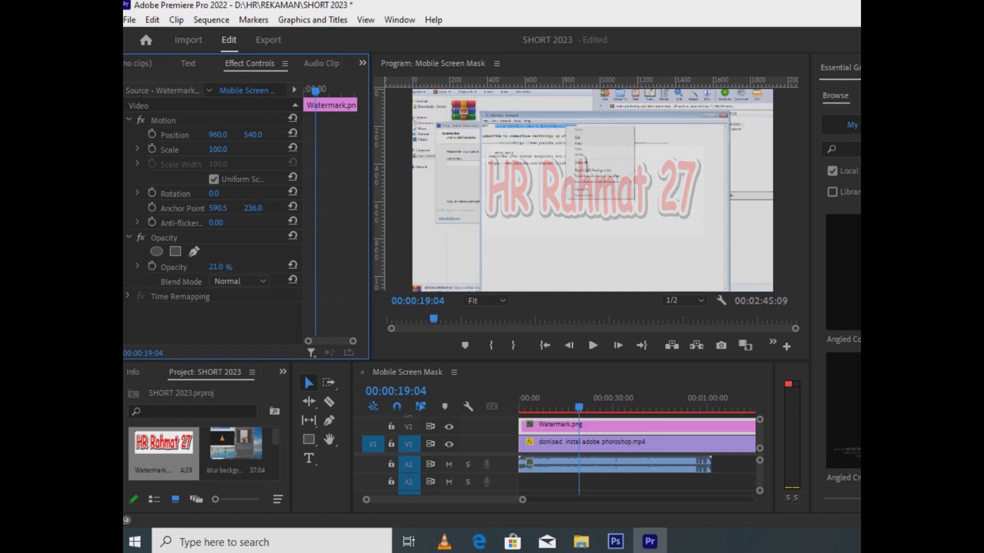
click(220, 267)
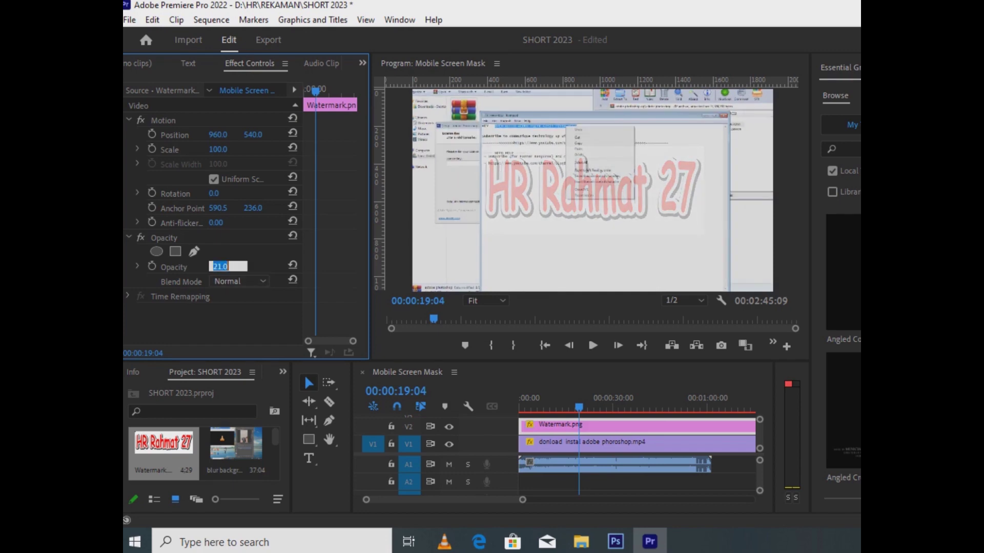
text(25)
key(Return)
- Scale the Watermark.png clip down to 34
mouse_move(218, 150)
mouse_down()
mouse_move(174, 150)
mouse_move(266, 150)
mouse_move(234, 149)
mouse_up()
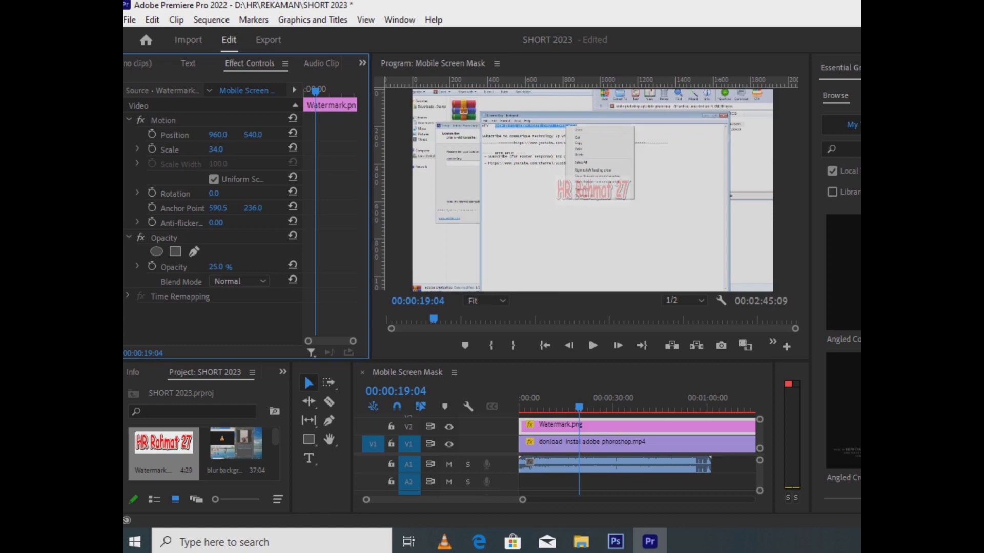
click(219, 135)
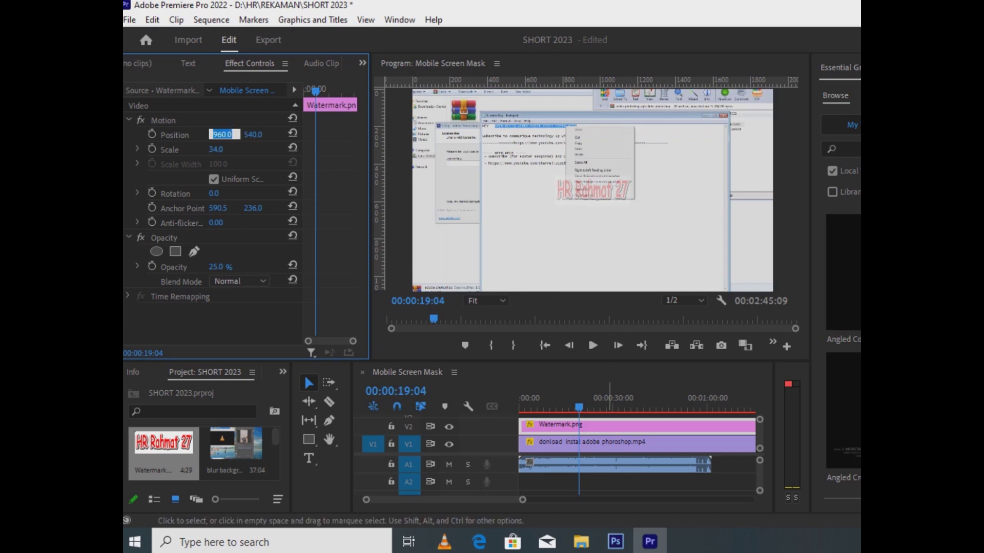
click(665, 427)
- Shorten the Watermark.png clip to about 45 seconds and play the sequence from the start past the clip's end
key(Home)
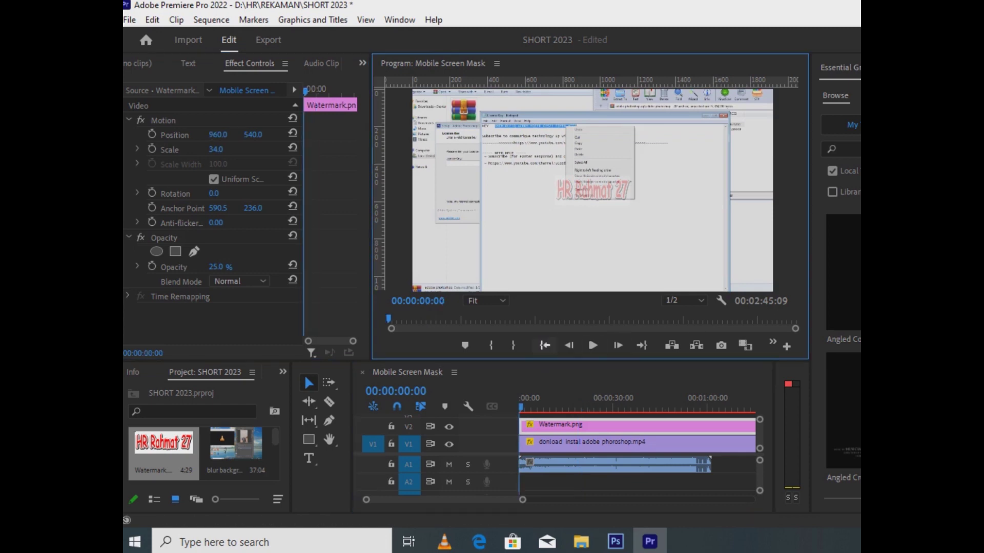
drag(701, 428, 575, 427)
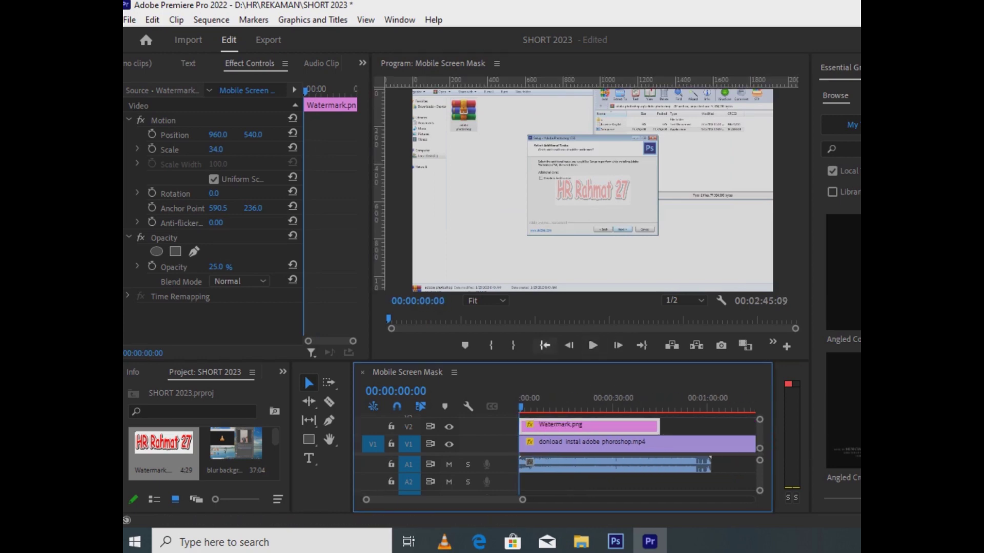
key(space)
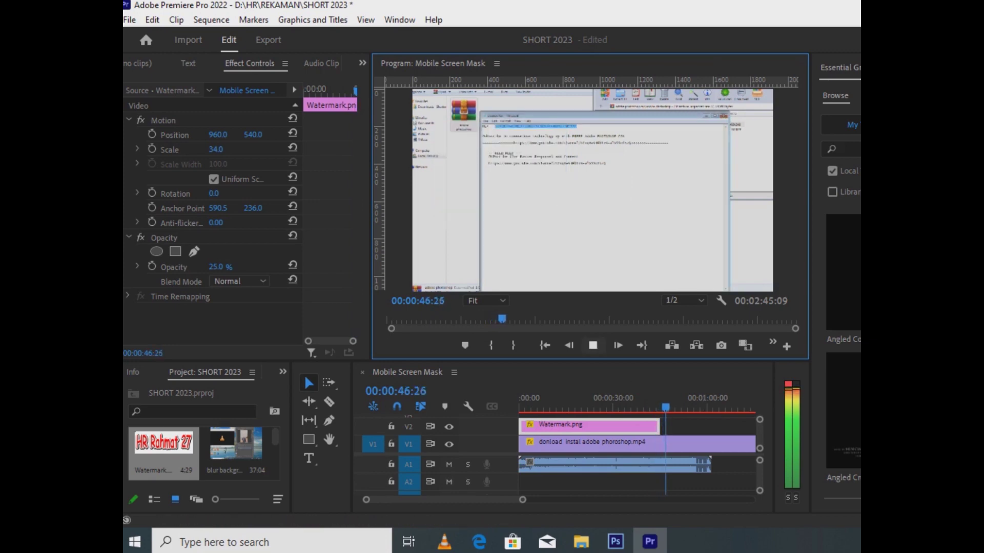
key(space)
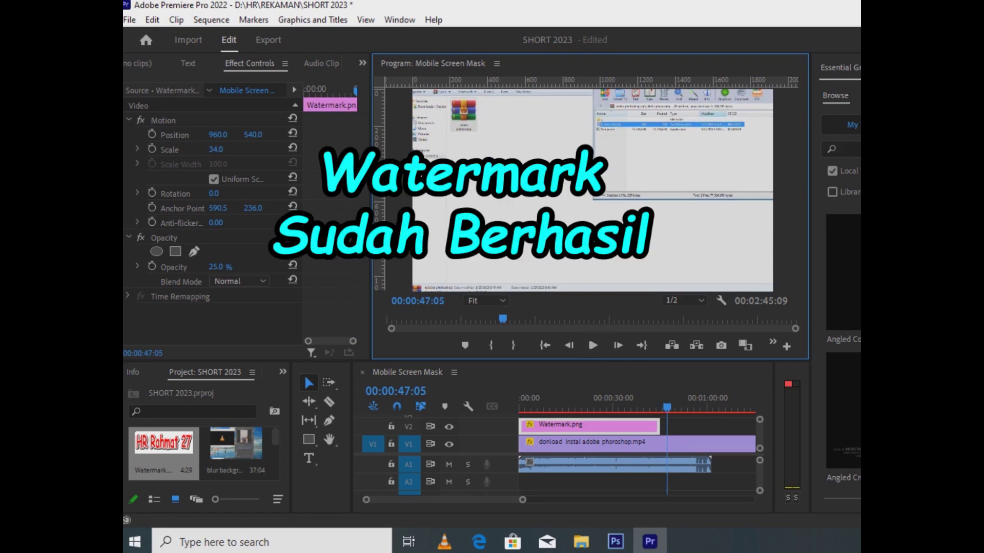
mouse_move(581, 541)
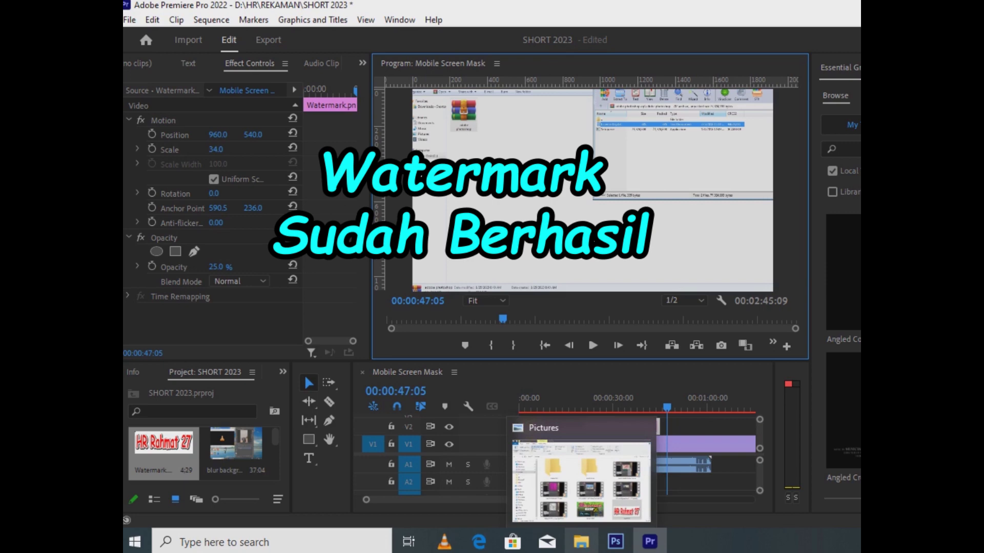